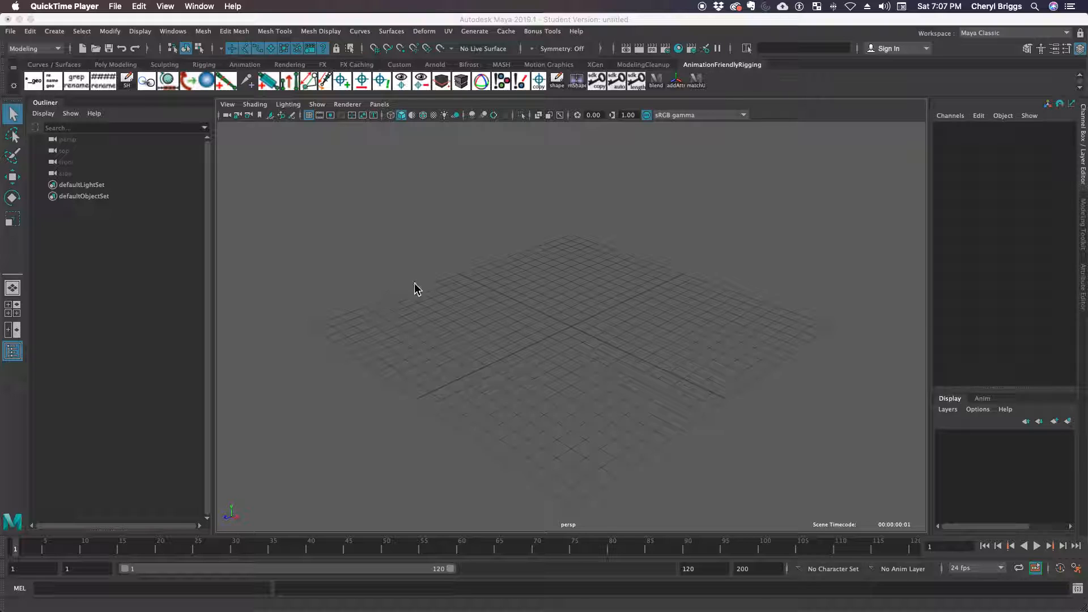
Step: Search the Plug-in Manager for "type" to check whether the Type plug-in is loaded and set to auto load
left_click(172, 31)
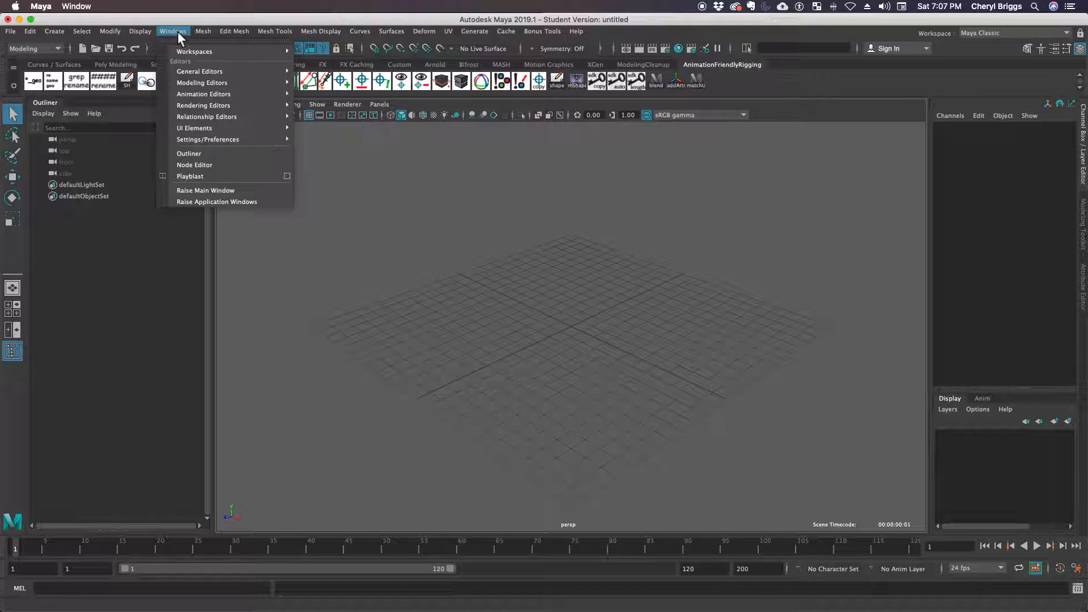
mouse_move(214, 140)
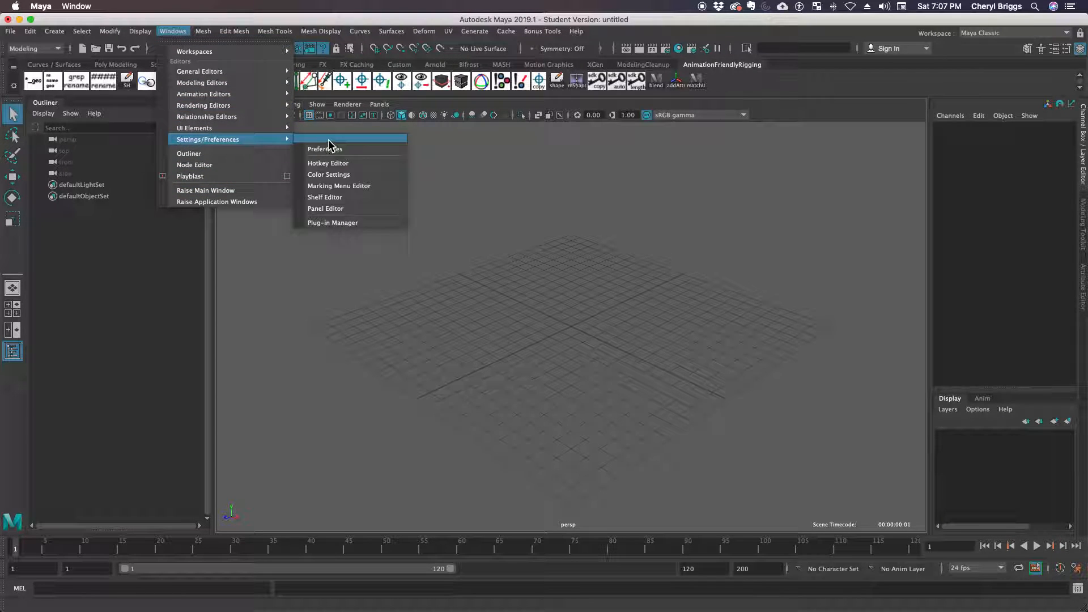
left_click(333, 222)
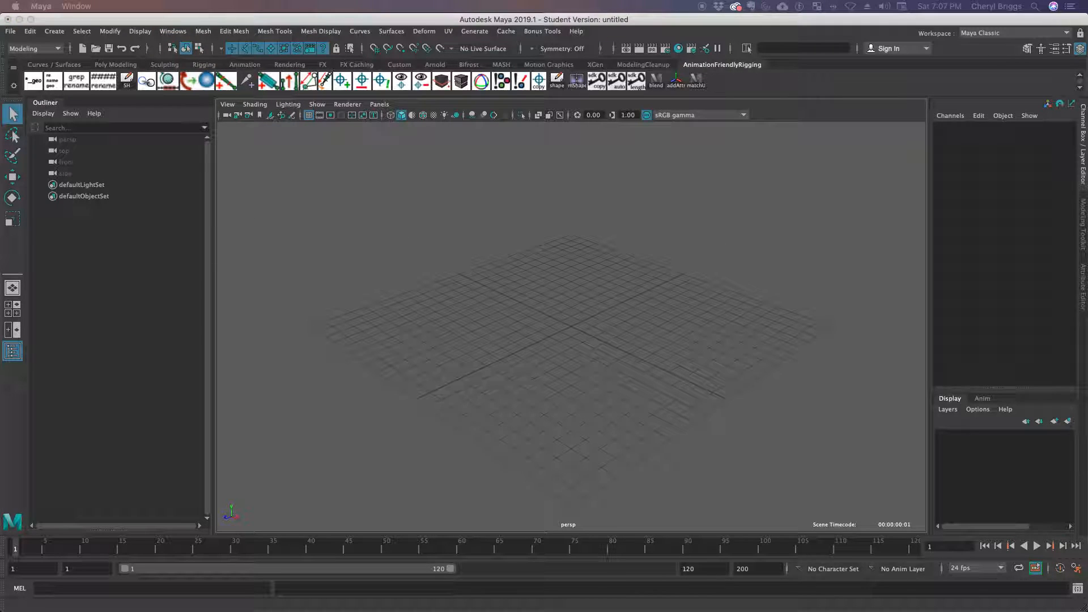
left_click_drag(594, 158, 511, 146)
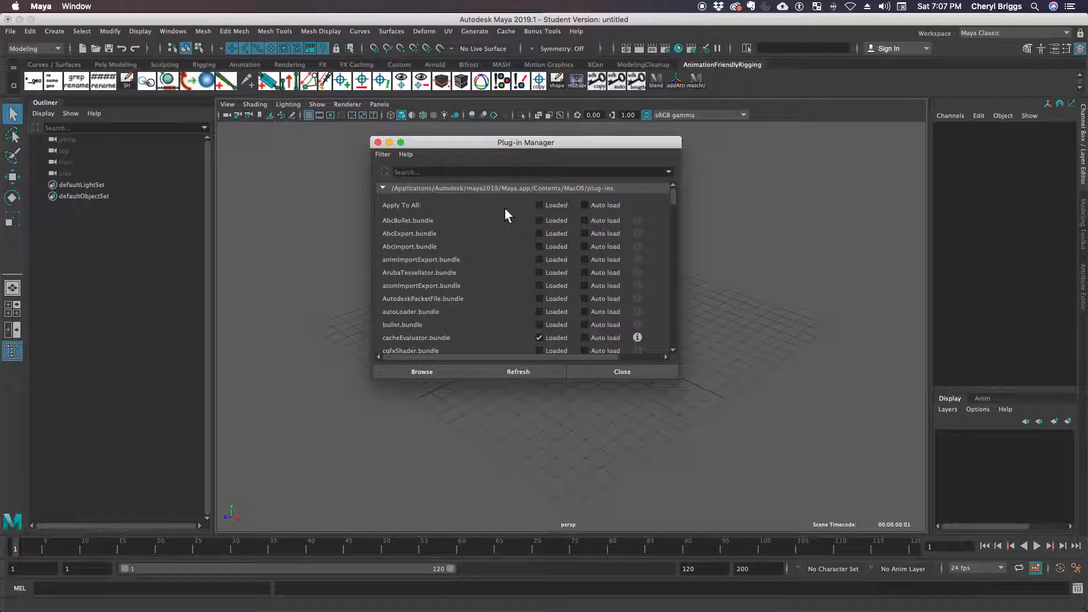
scroll(522, 245, "down", 3)
scroll(509, 216, "up", 3)
left_click(438, 171)
type("type")
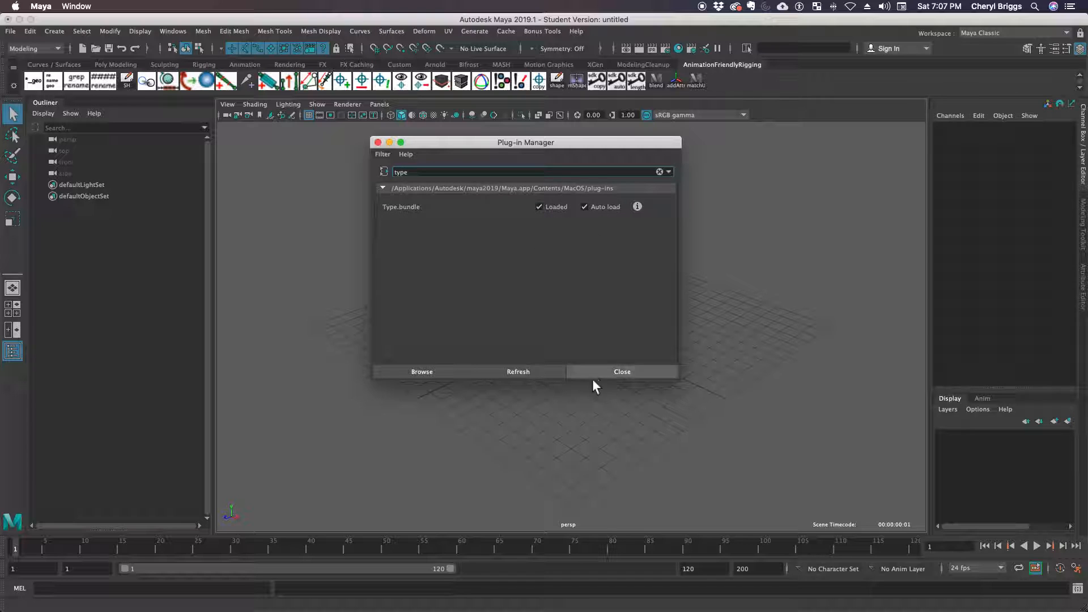
left_click(618, 373)
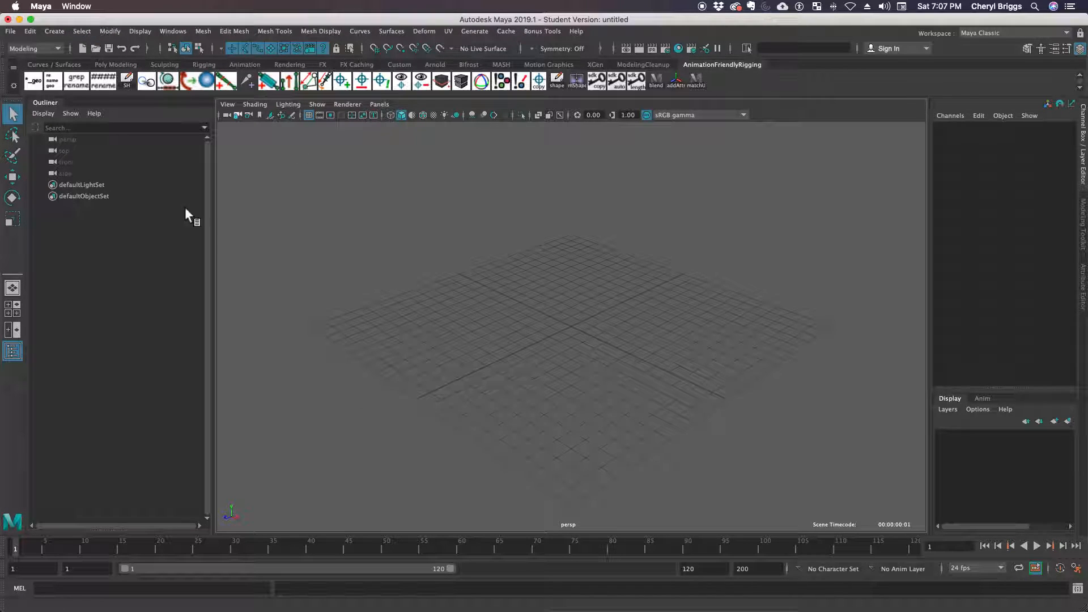
Step: Create a 3D Type object in the scene and select the whole text mesh in object mode
left_click(65, 32)
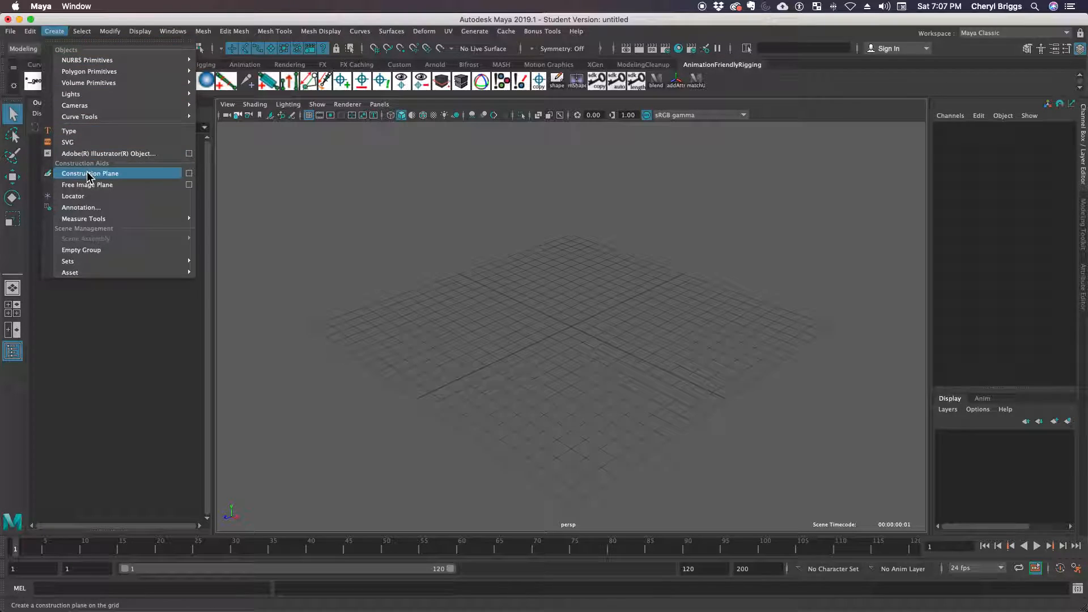
left_click(74, 135)
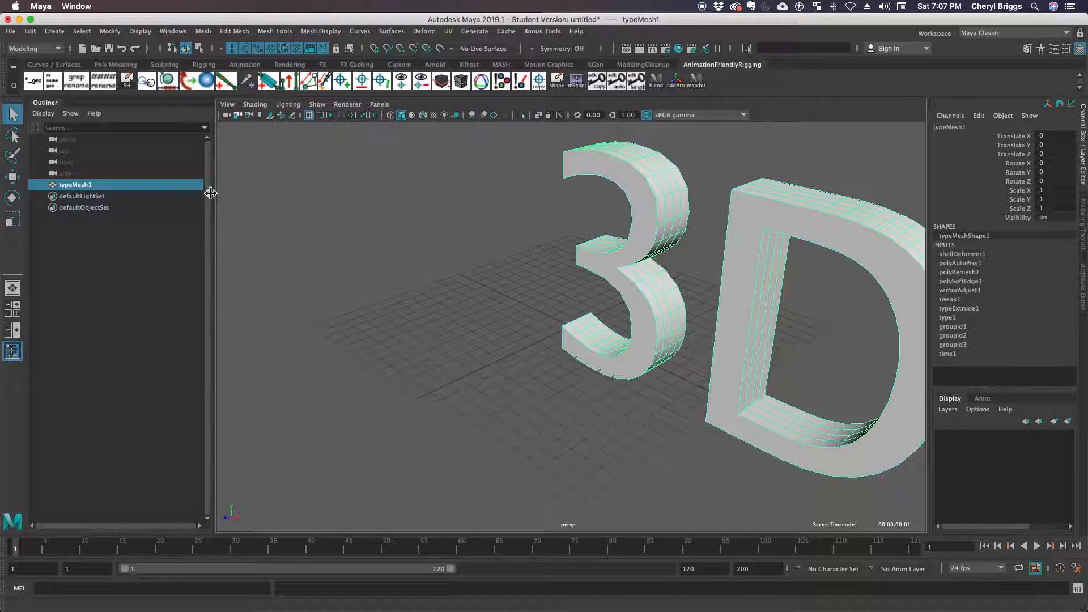
right_click_drag(643, 330, 691, 331, "alt")
left_click_drag(691, 330, 751, 336, "alt")
right_click_drag(751, 335, 630, 327, "ctrl")
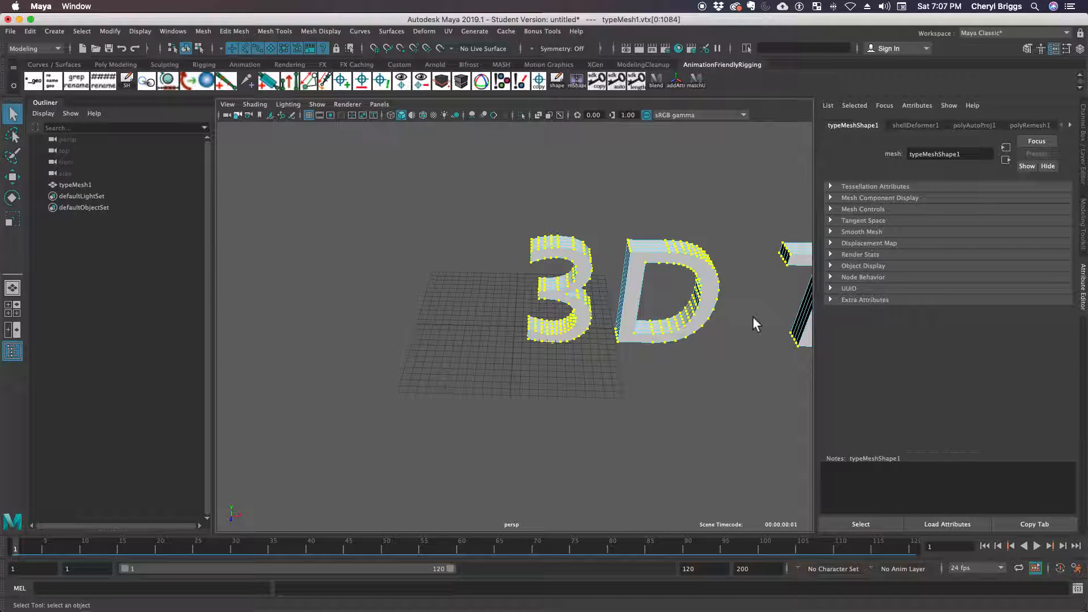
right_click_drag(753, 350, 520, 291, "alt")
left_click(407, 238)
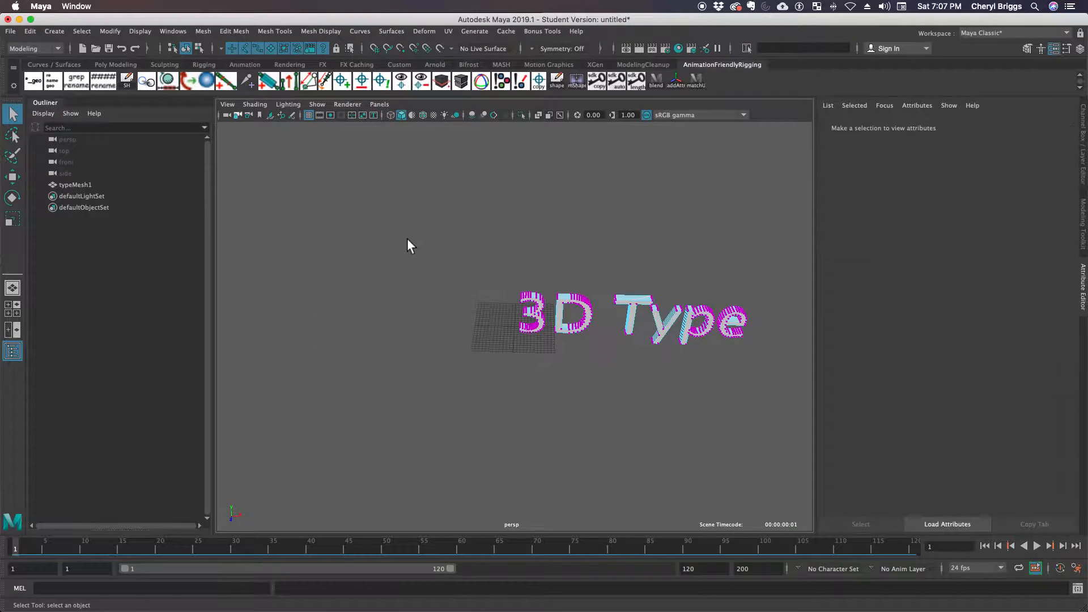
left_click(68, 184)
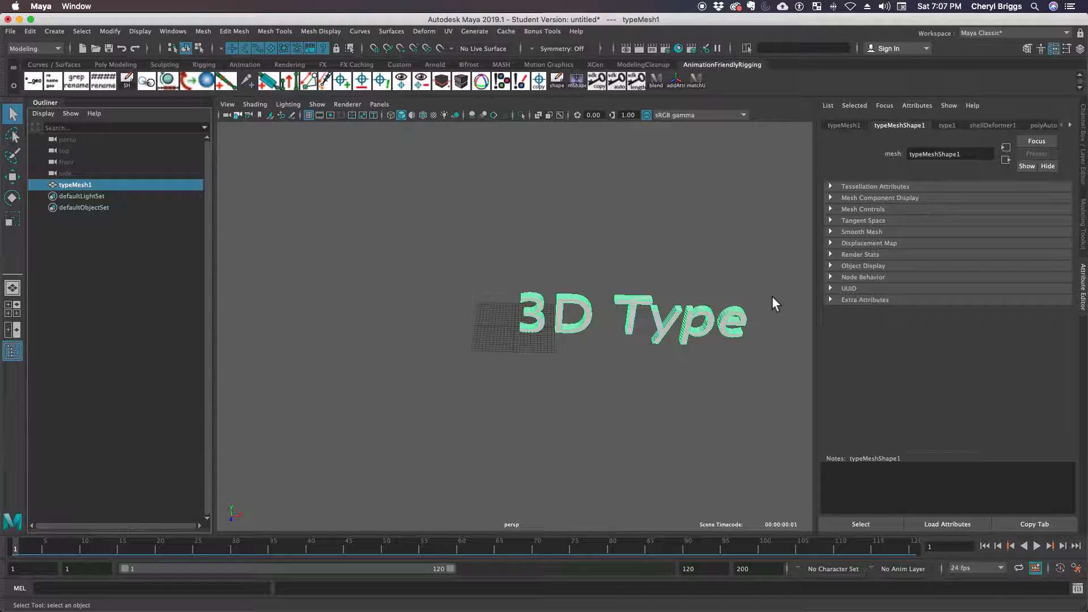
middle_click_drag(766, 283, 697, 274, "alt")
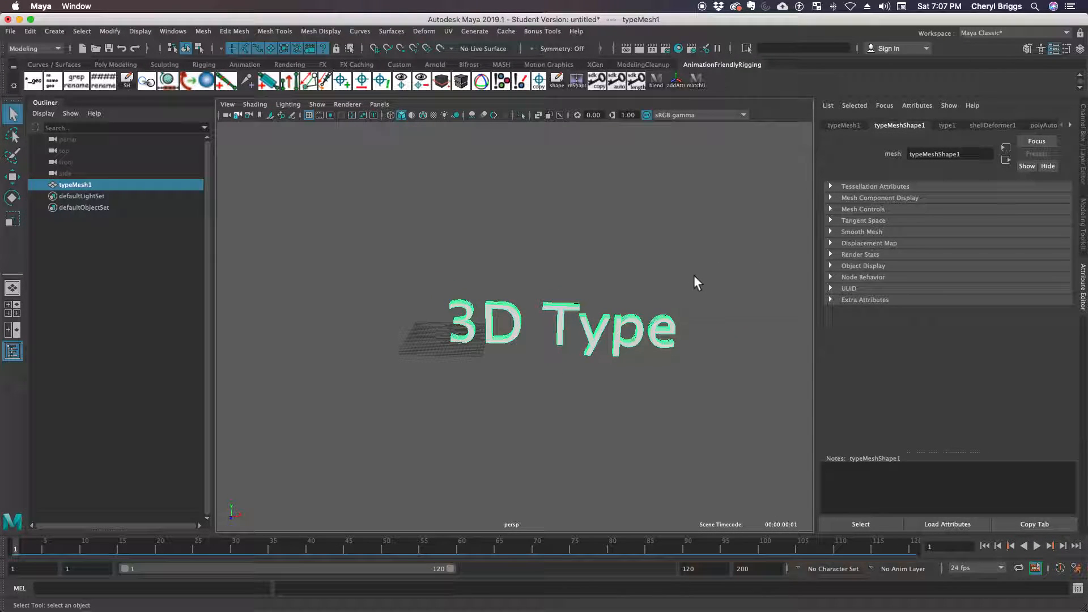
Step: Replace the default text of the type object with "character" and center its alignment
left_click(945, 125)
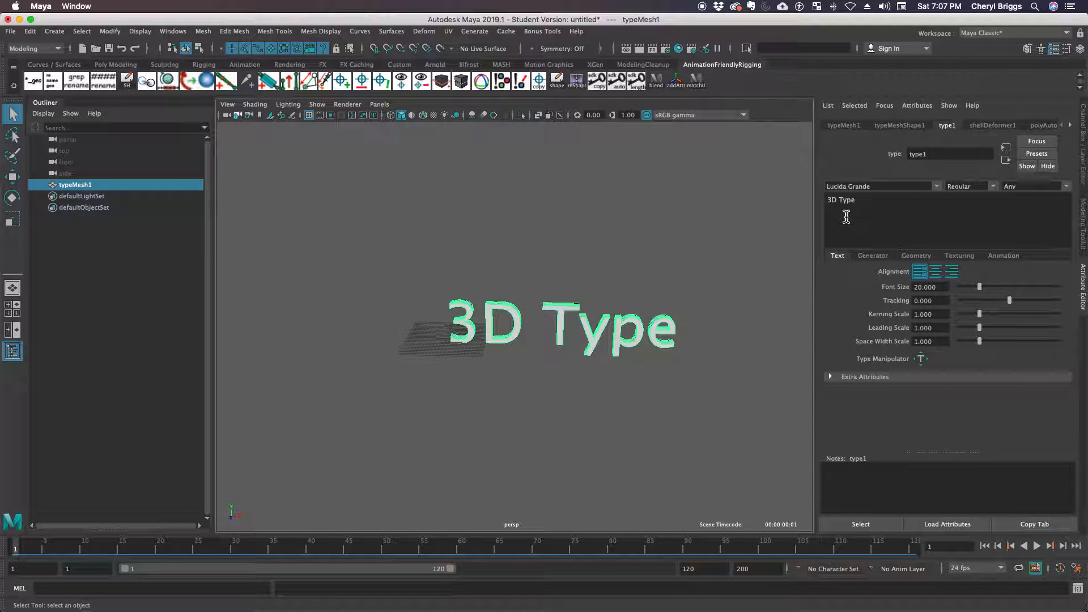
left_click_drag(856, 206, 802, 198)
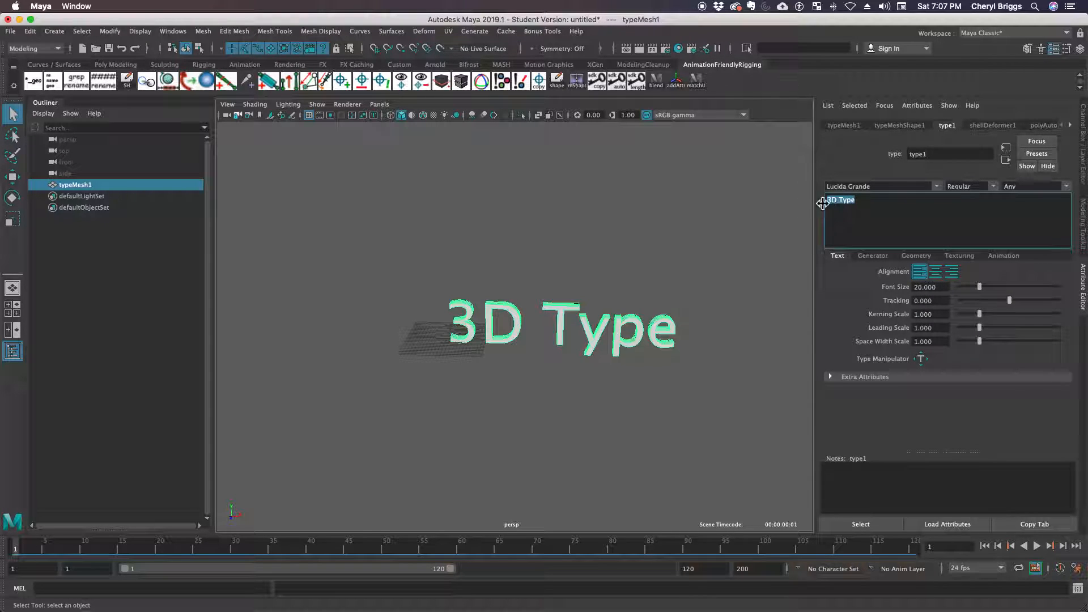
type("chaar")
key("BackSpace")
key("BackSpace")
type("racter")
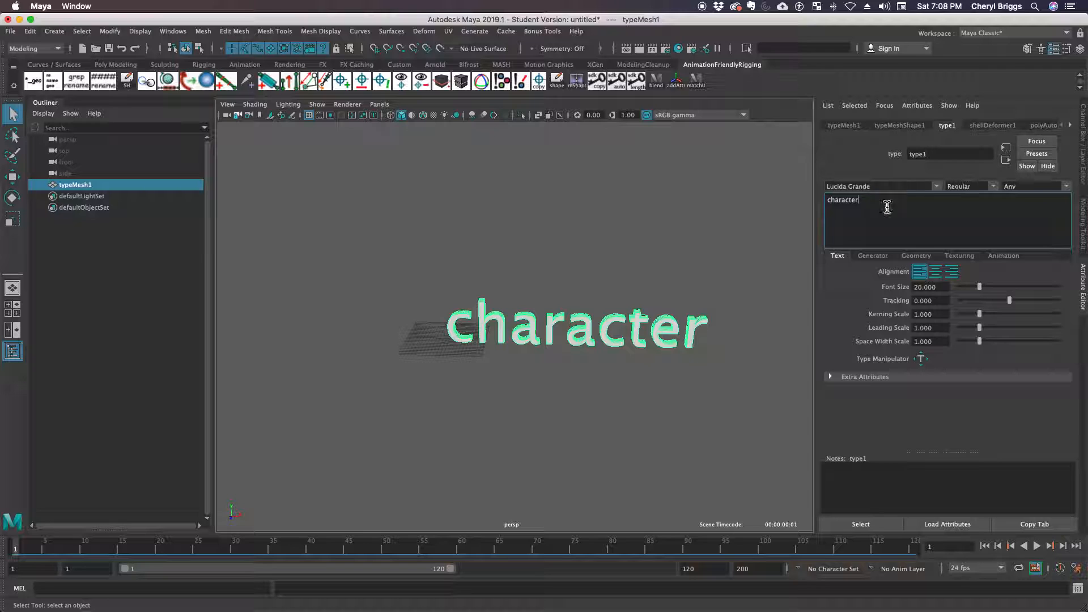
left_click(936, 271)
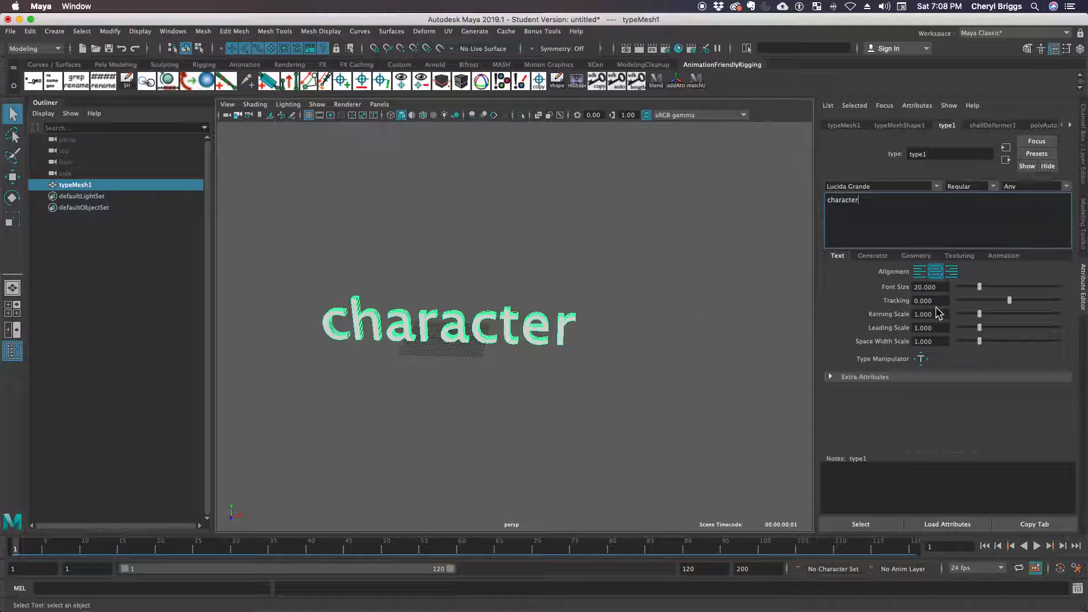
Step: Disable the extrusion in the type object's geometry settings so the letters are flat
left_click(914, 256)
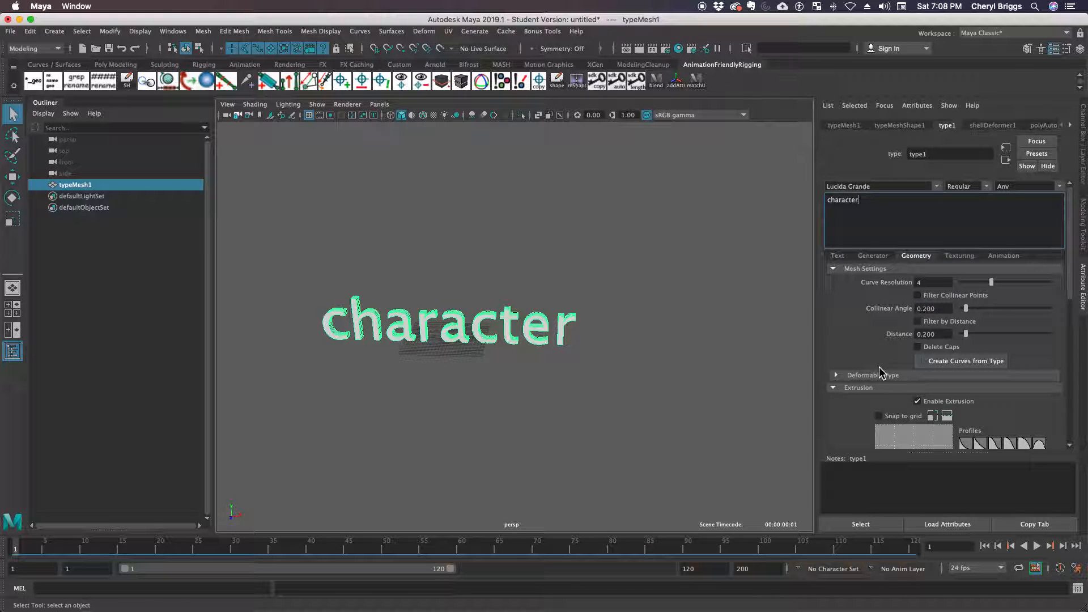
scroll(939, 378, "down", 3)
scroll(952, 379, "down", 2)
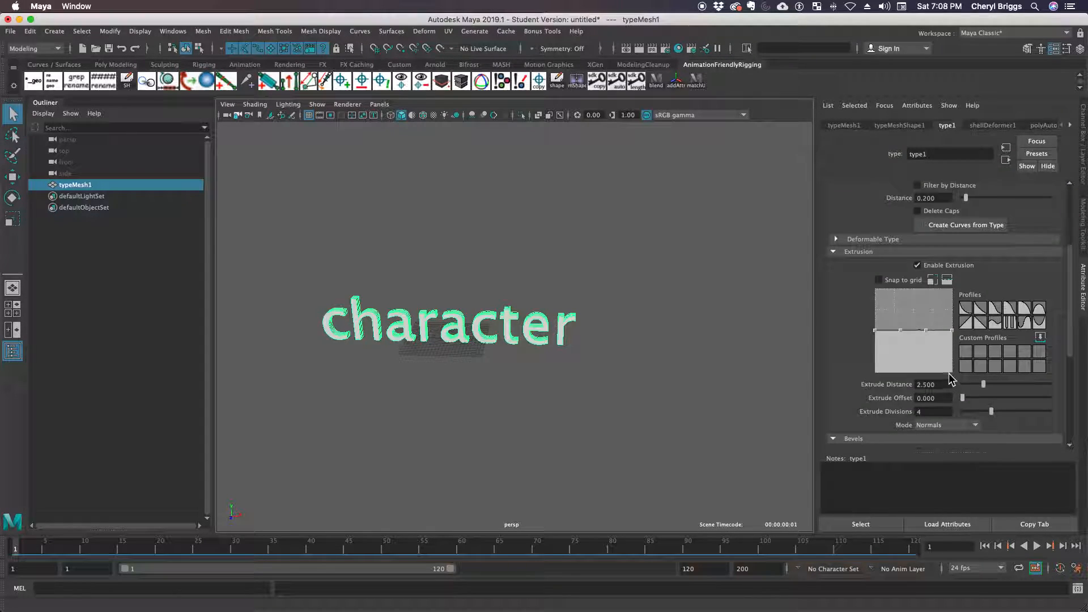
scroll(952, 379, "down", 1)
left_click(927, 234)
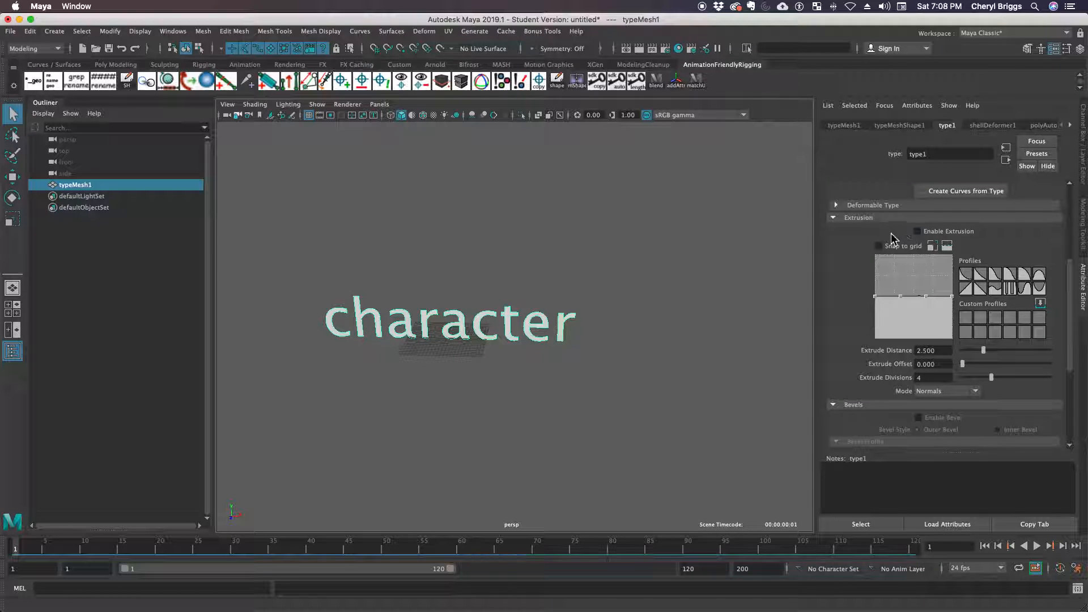
mouse_move(575, 323)
left_mouse_down("alt")
mouse_move(515, 357)
mouse_move(479, 335)
mouse_move(539, 325)
mouse_move(510, 301)
mouse_move(602, 311)
mouse_move(590, 312)
left_mouse_up("alt")
scroll(930, 254, "up", 3)
scroll(930, 254, "up", 2)
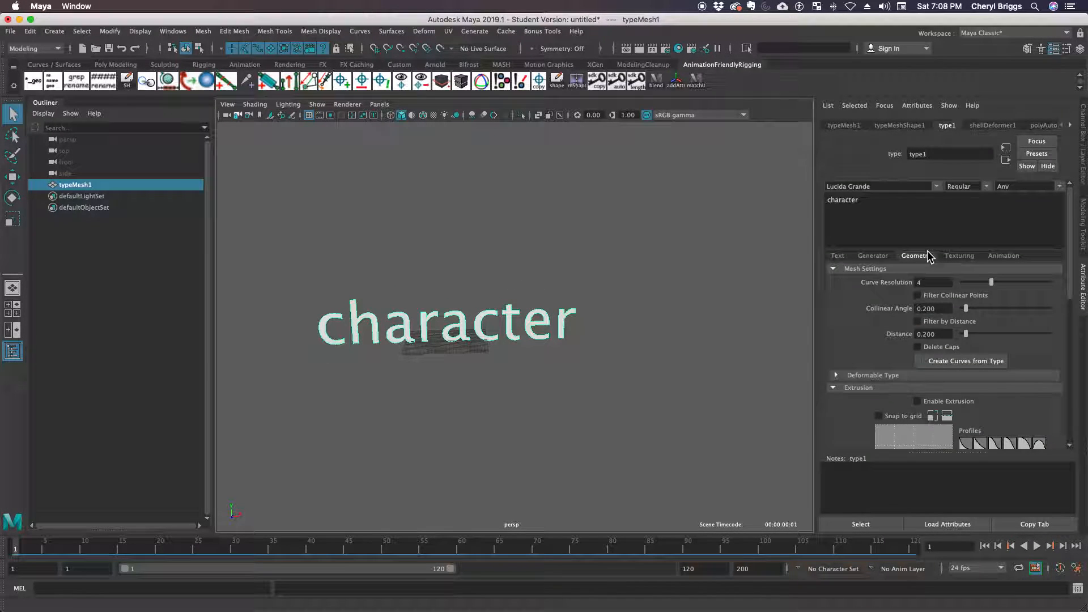
Step: Try a tracking of -10, a kerning scale of 1.034 and a leading scale of 0 on the text, and undo these changes
left_click(838, 256)
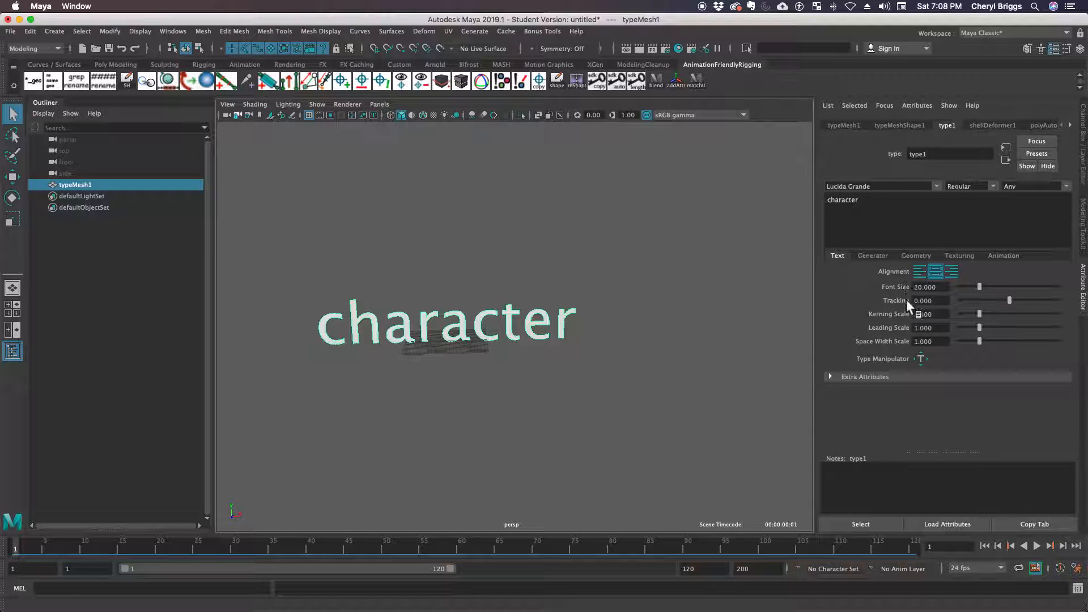
mouse_move(1011, 308)
left_mouse_down()
mouse_move(965, 309)
mouse_move(1028, 313)
mouse_move(882, 315)
left_mouse_up()
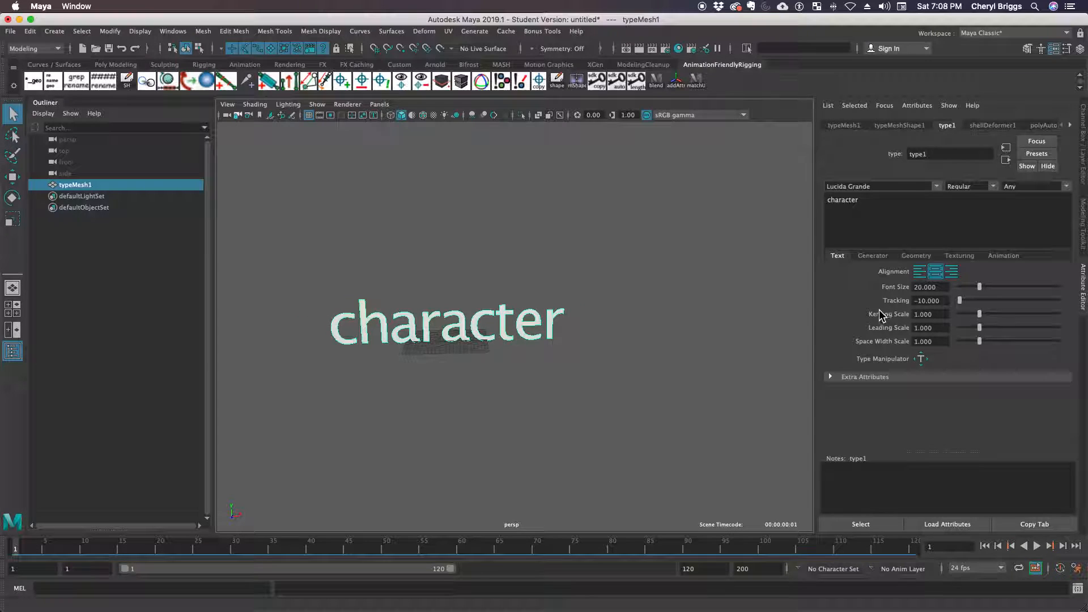
mouse_move(981, 322)
left_mouse_down()
mouse_move(1001, 320)
mouse_move(953, 335)
left_mouse_up()
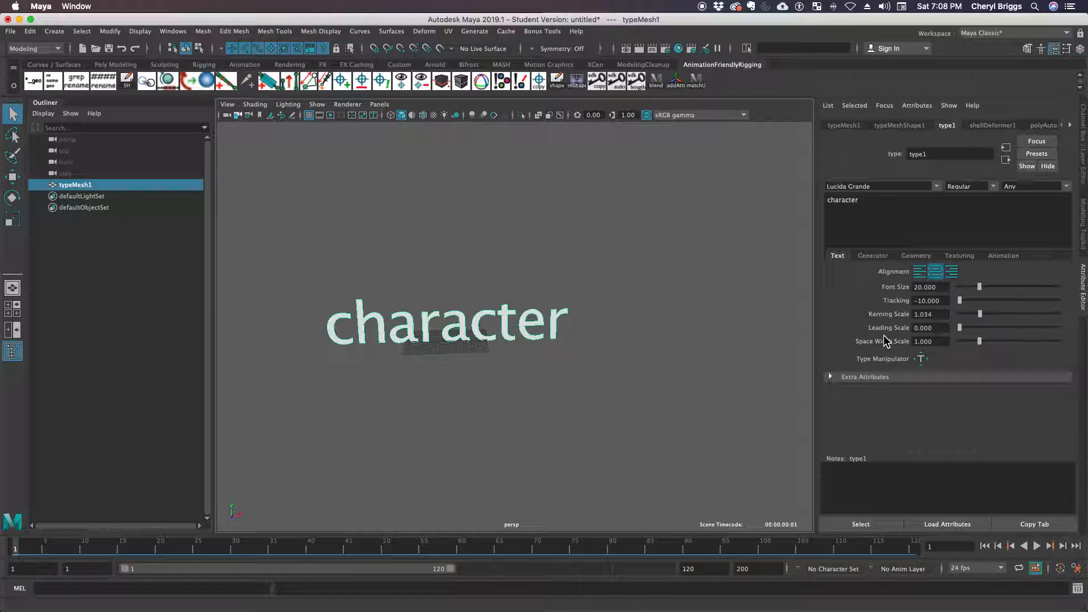
key("super+z")
key("super+z")
key("super+z")
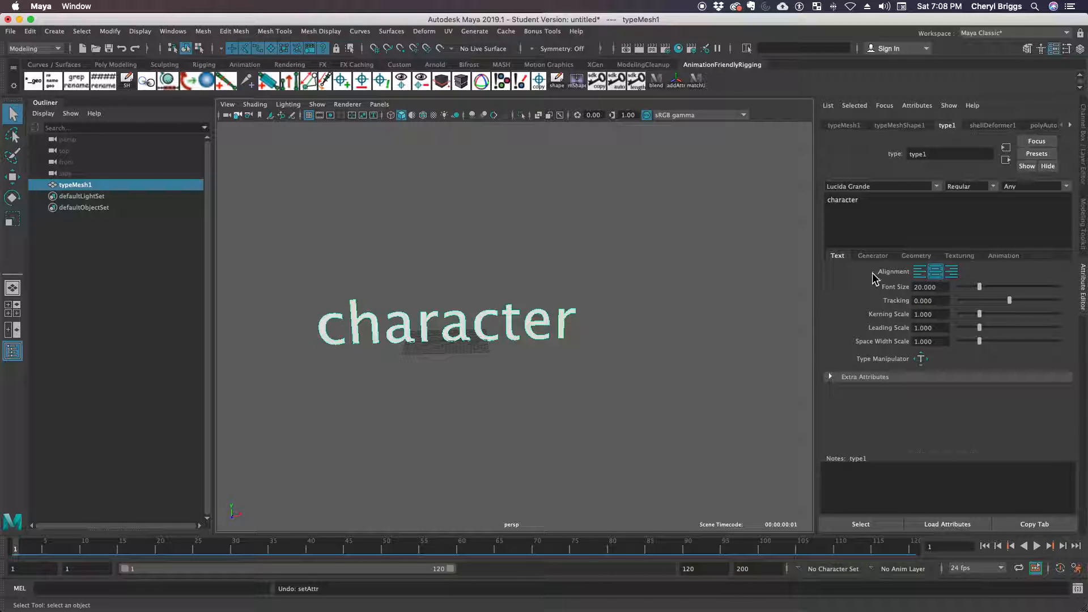
Step: Try the Lucida Calligraphy font on the text and settle on Lucida Blackletter
left_click(936, 186)
left_click(858, 256)
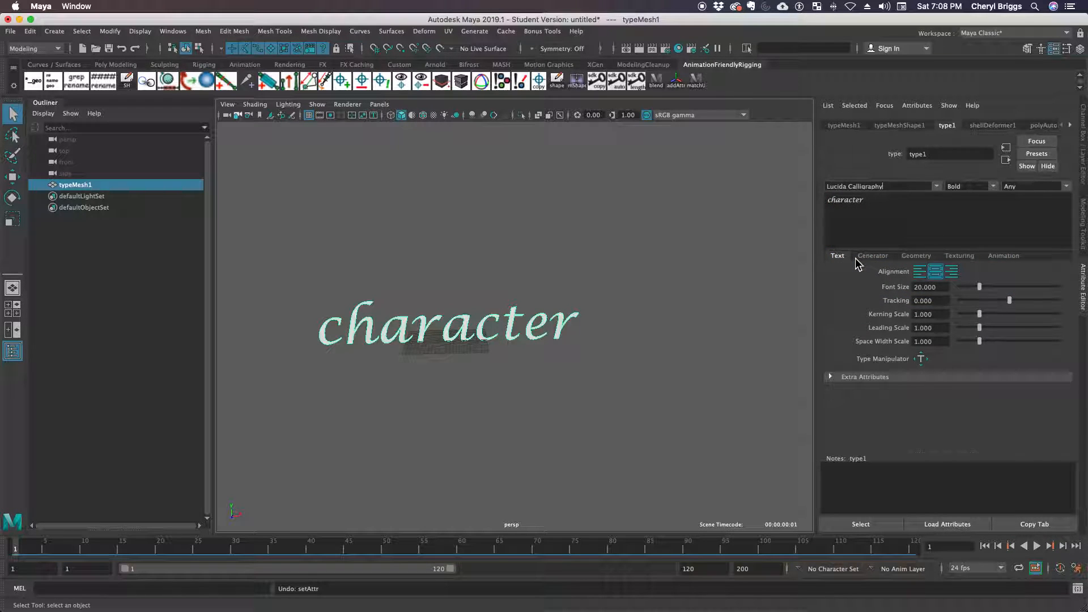
left_click(937, 187)
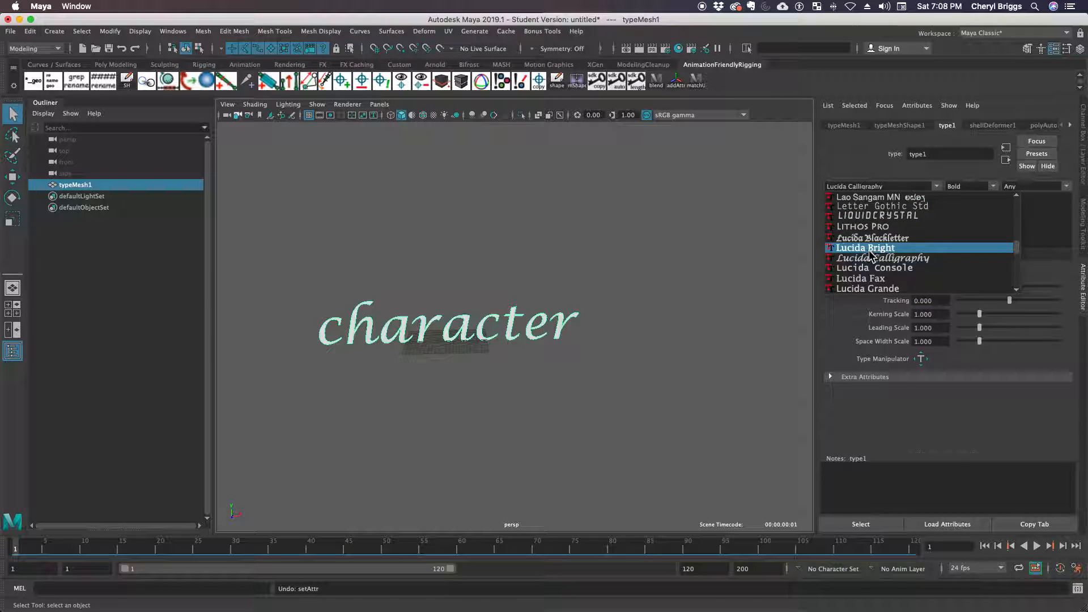
left_click(869, 238)
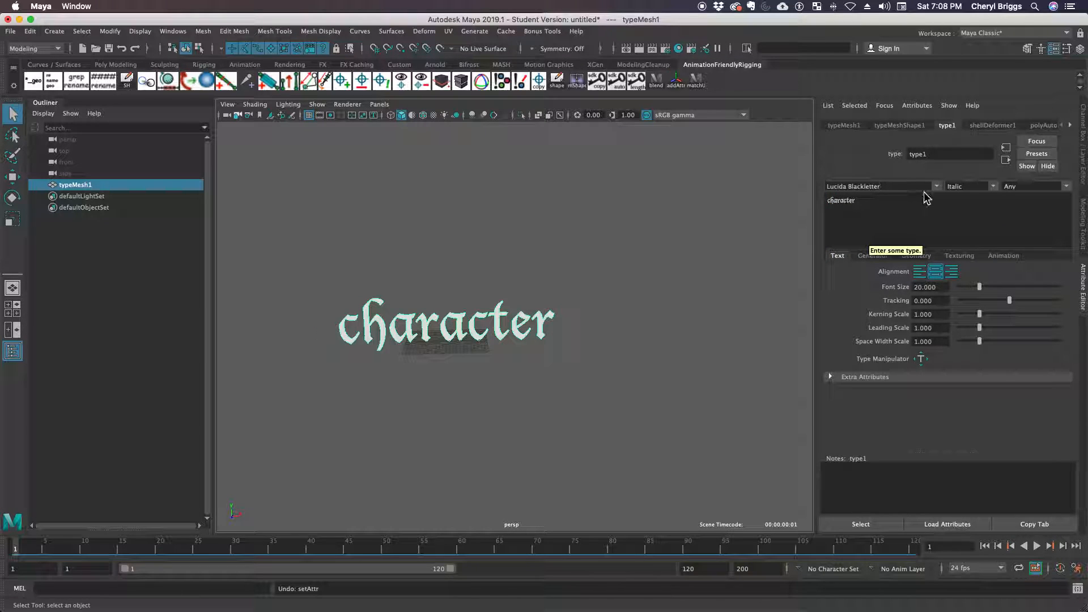
left_click(937, 188)
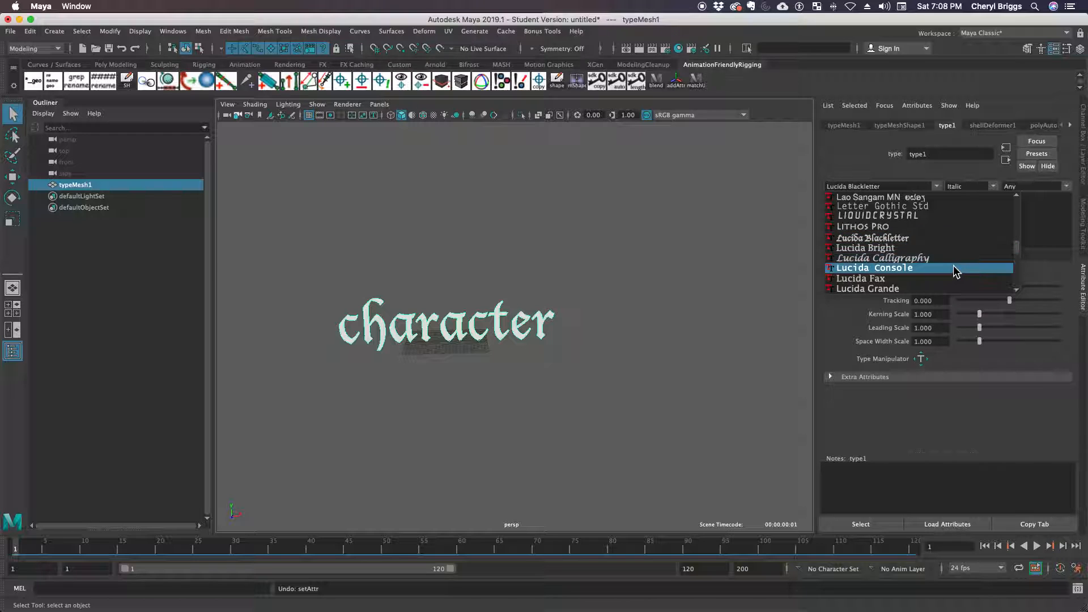
left_click(913, 237)
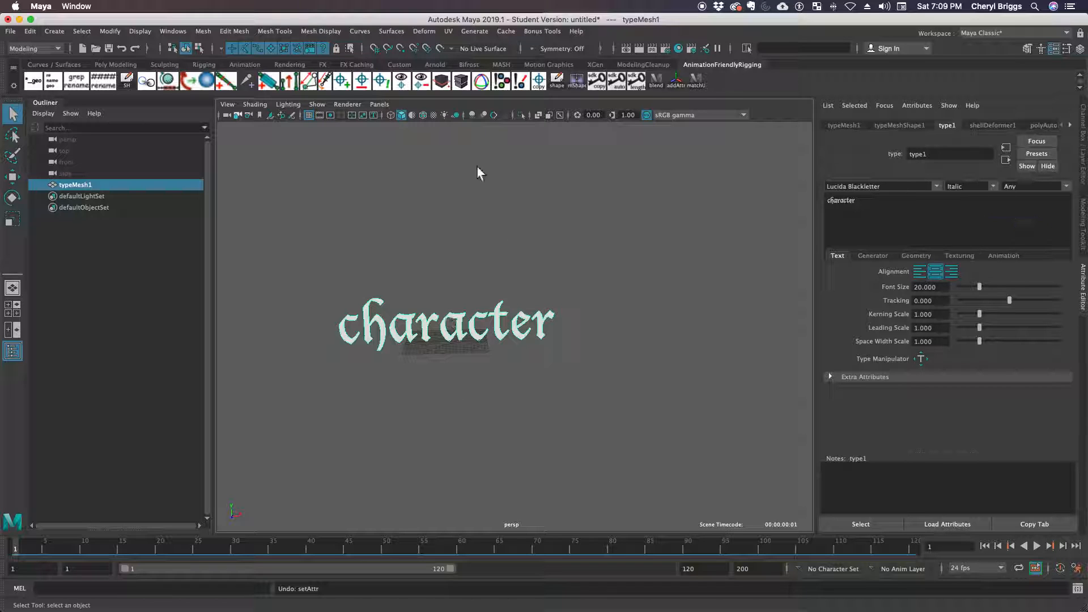
Step: Add a nonlinear Bend deformer to the text mesh
left_click(420, 31)
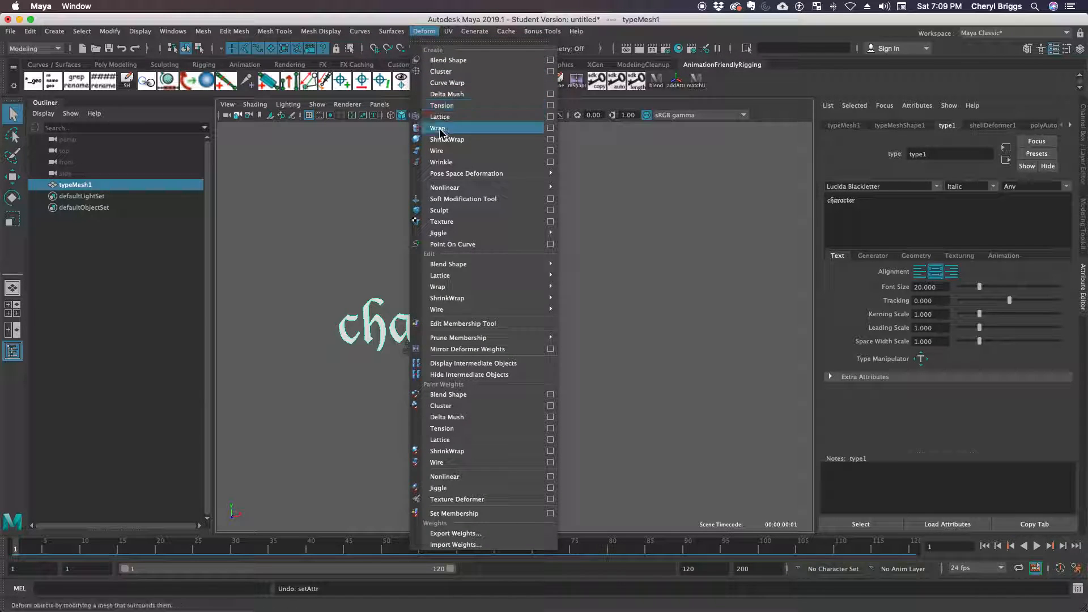
mouse_move(547, 187)
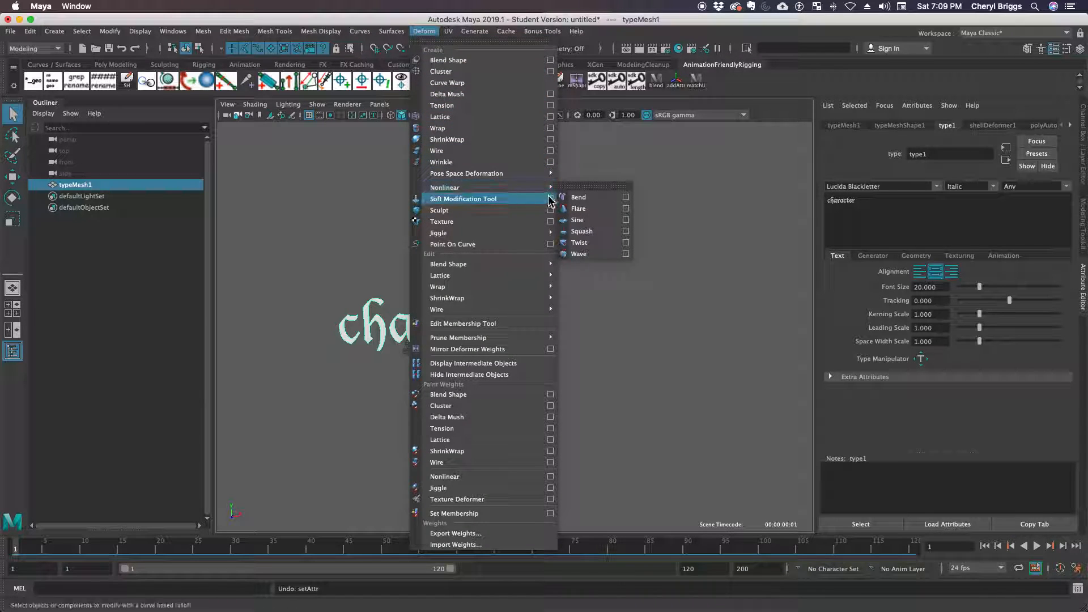
left_click(577, 198)
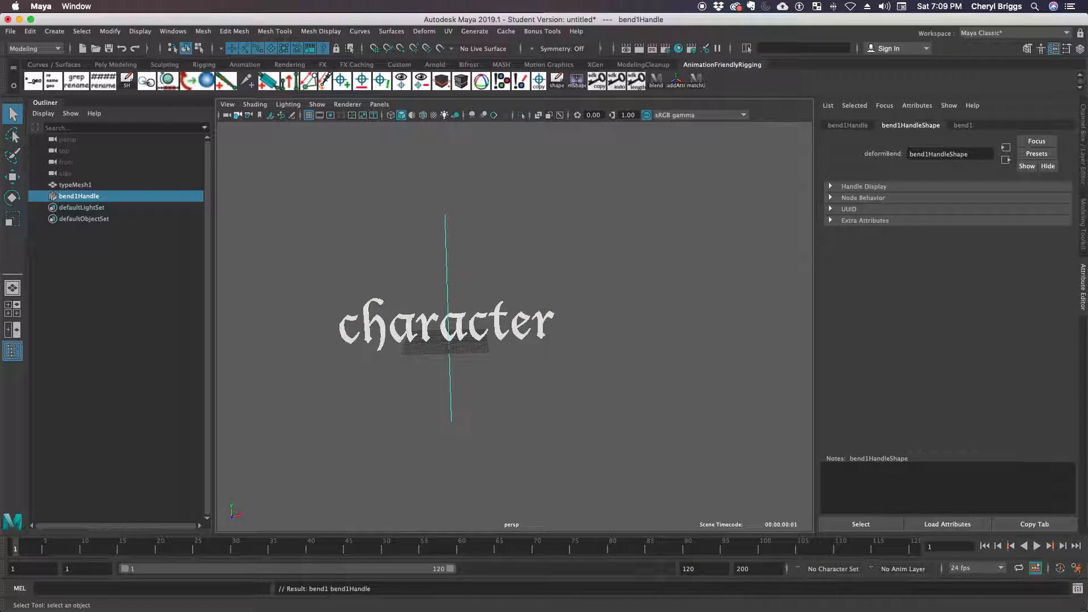
Step: Set the bend handle's Rotate Z to 90 so it runs along the text, and activate the Move tool
left_click(1084, 138)
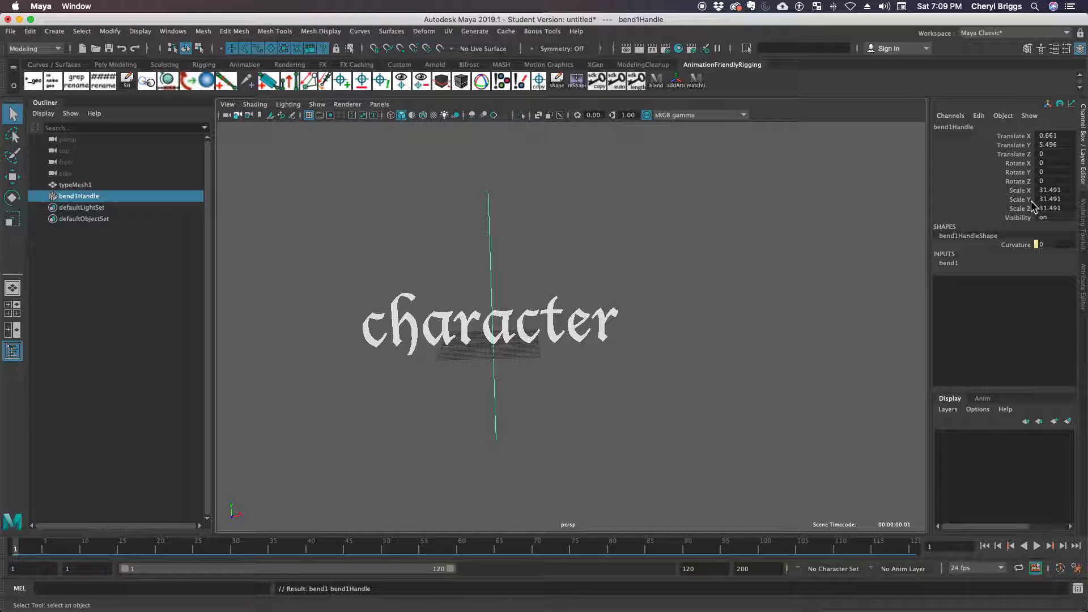
left_click(1049, 181)
type("90")
key("Return")
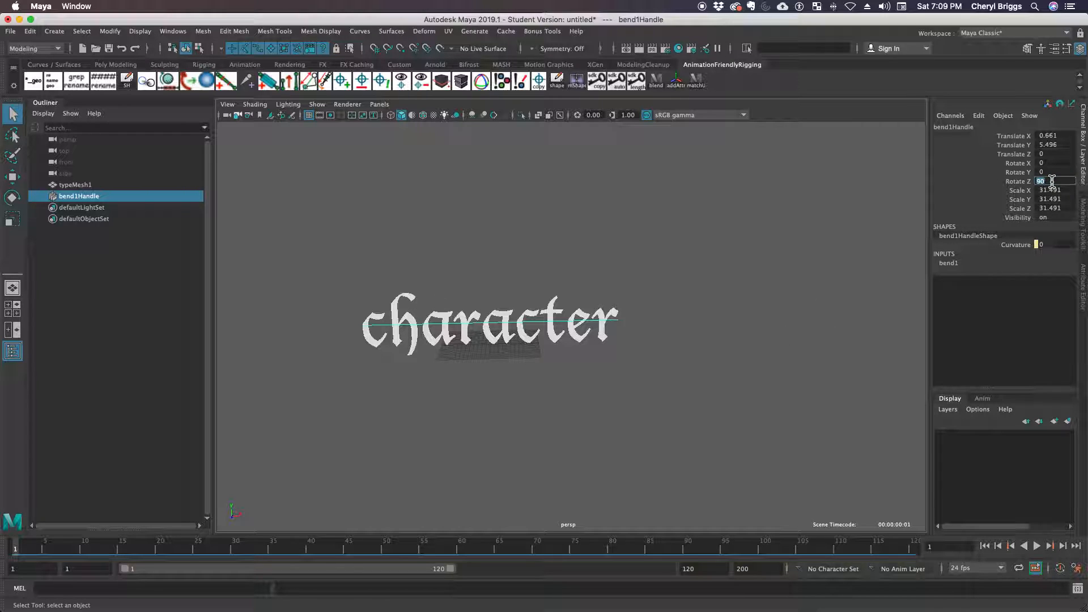
type("w")
key("Escape")
key("w")
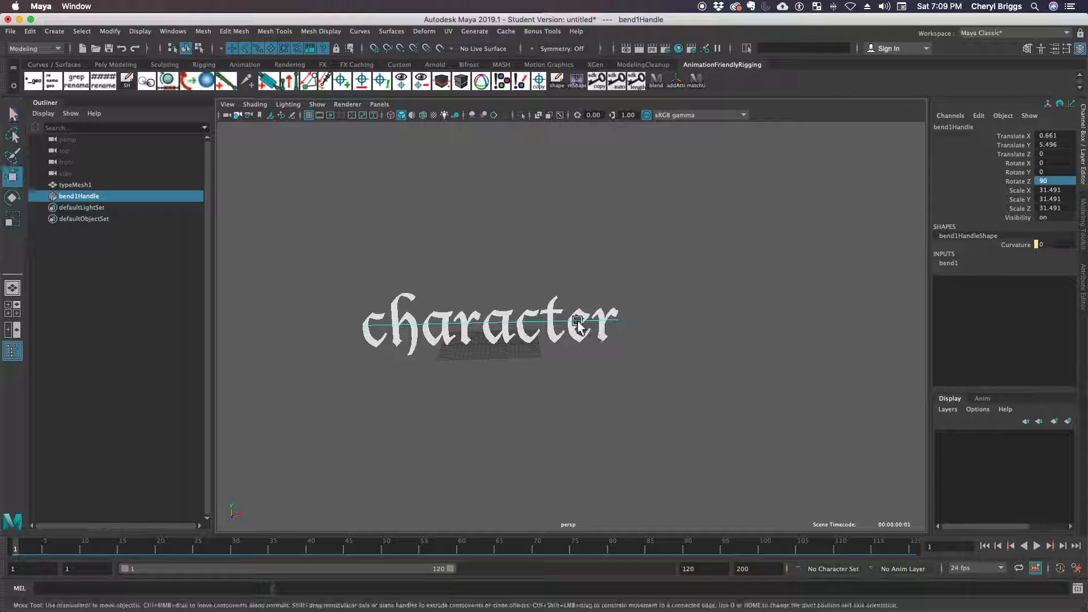
Step: Set the bend deformer's curvature to 100 and move its handle to about 4.75 in Translate Y
left_click_drag(496, 272, 498, 244)
left_click(946, 263)
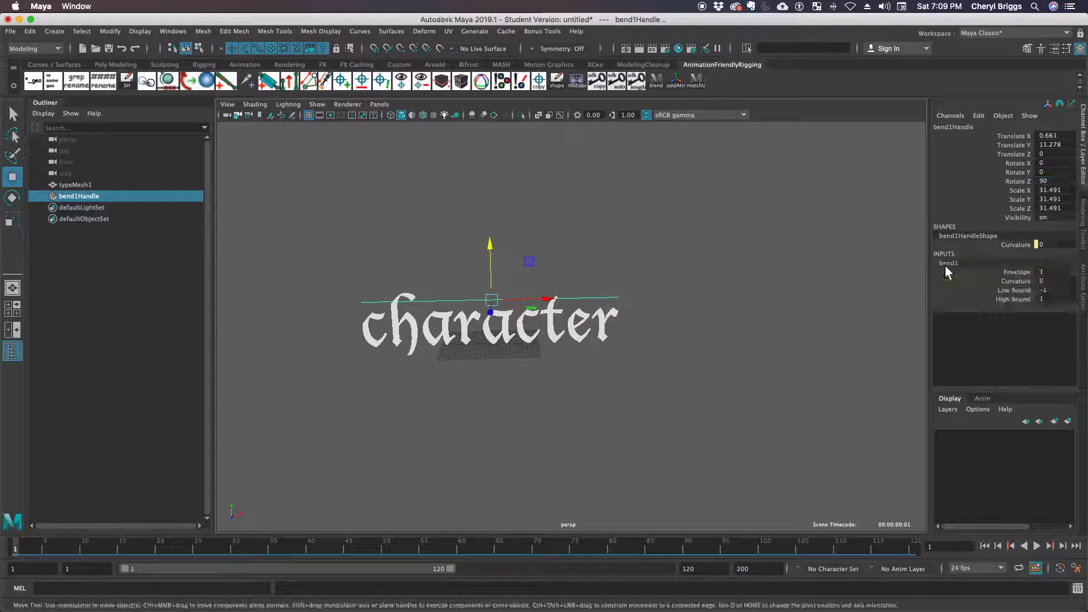
left_click(1027, 282)
middle_click_drag(569, 423, 629, 418)
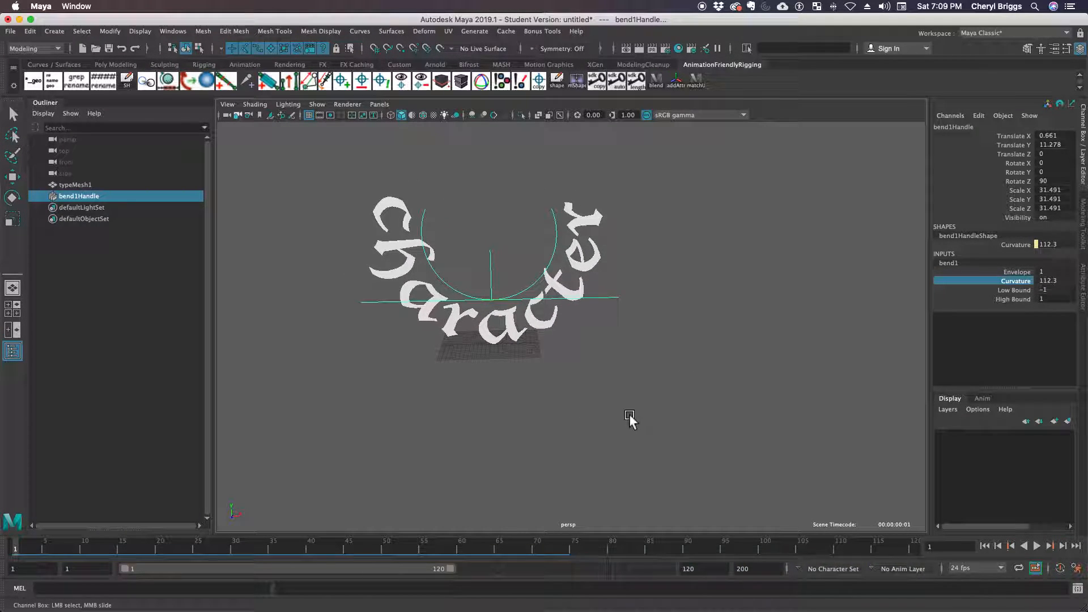
double_click(1058, 280)
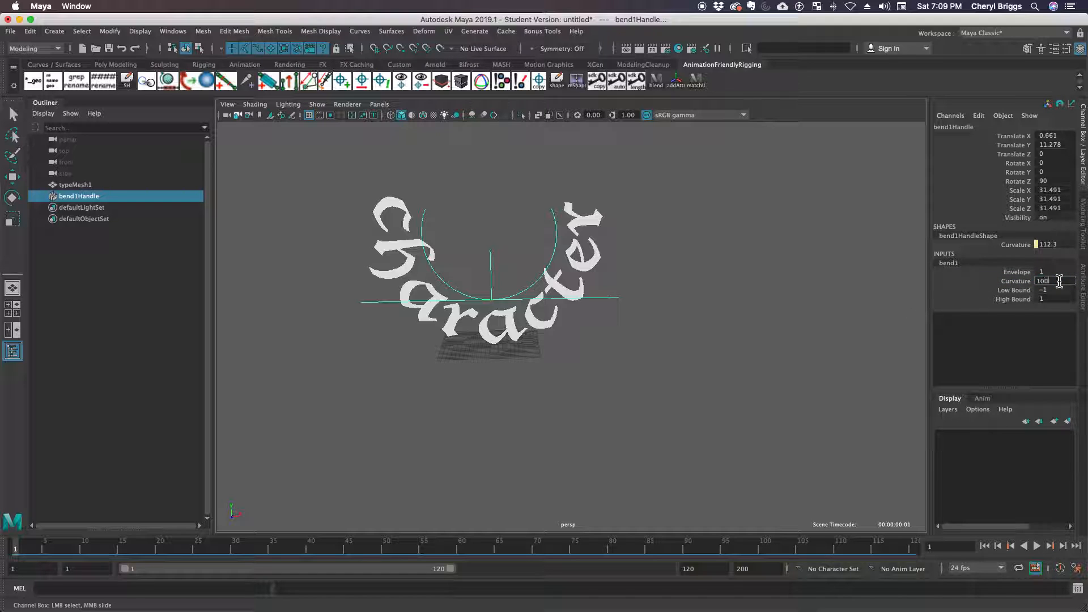
key("Return")
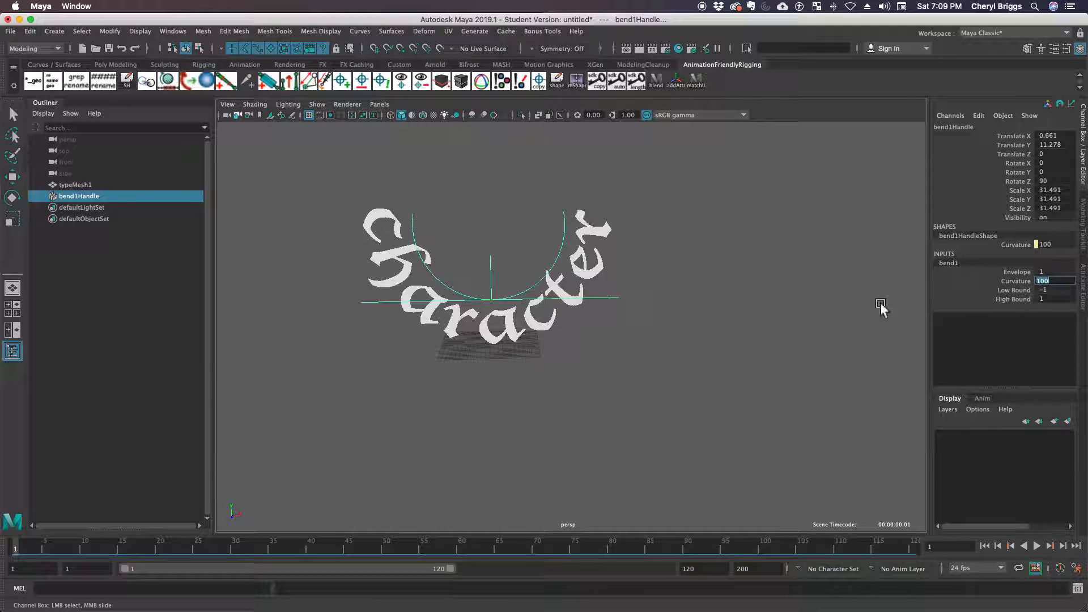
key("w")
left_click_drag(491, 243, 505, 275)
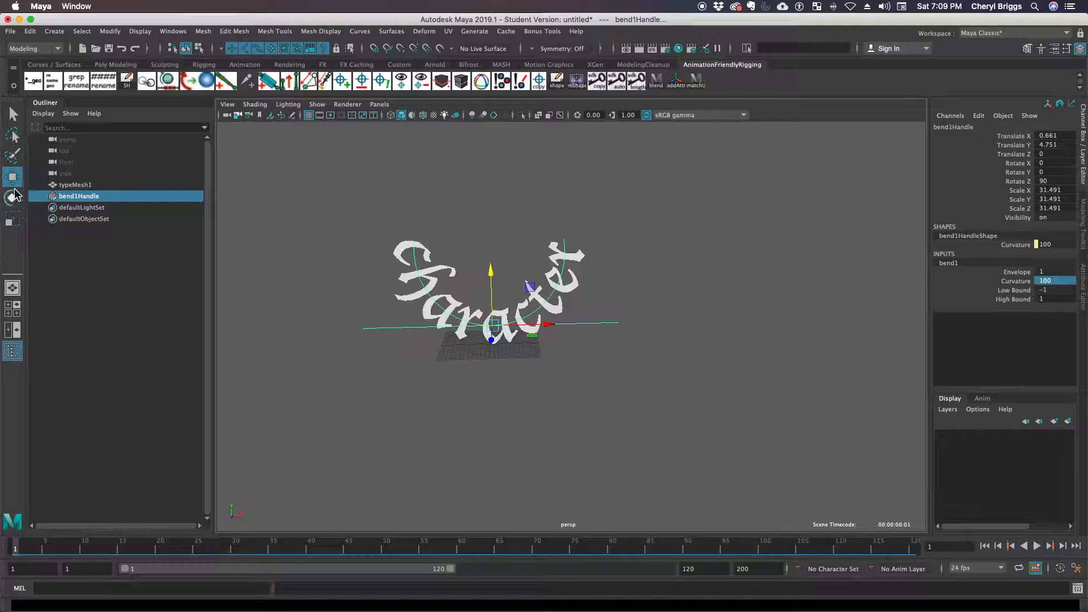
Step: Group the text mesh with the bend handle and set the group's Rotate X to -90
left_click(75, 185, "shift")
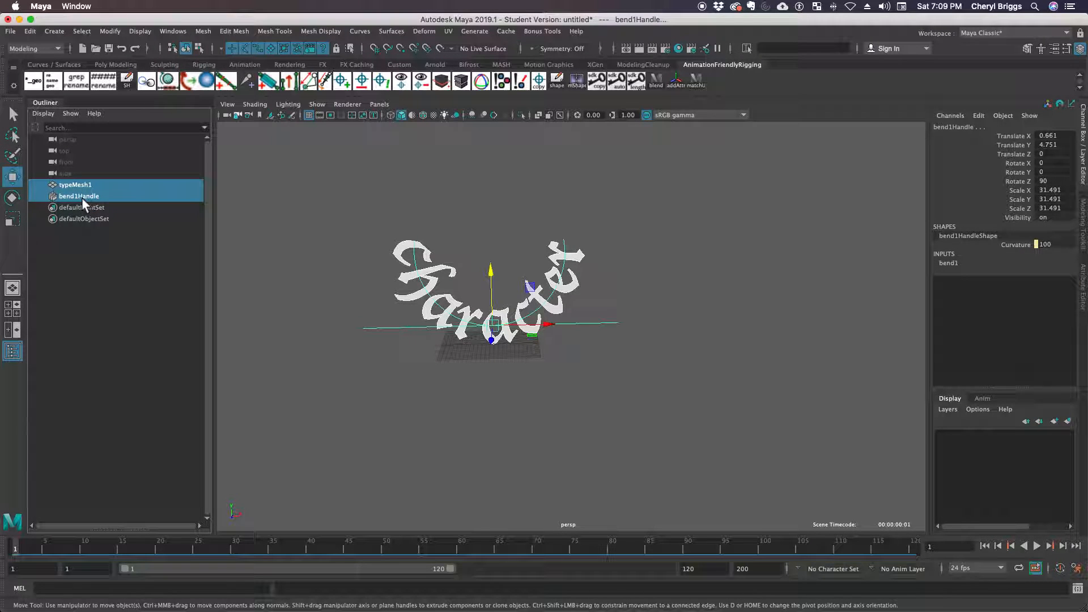
key("ctrl+g")
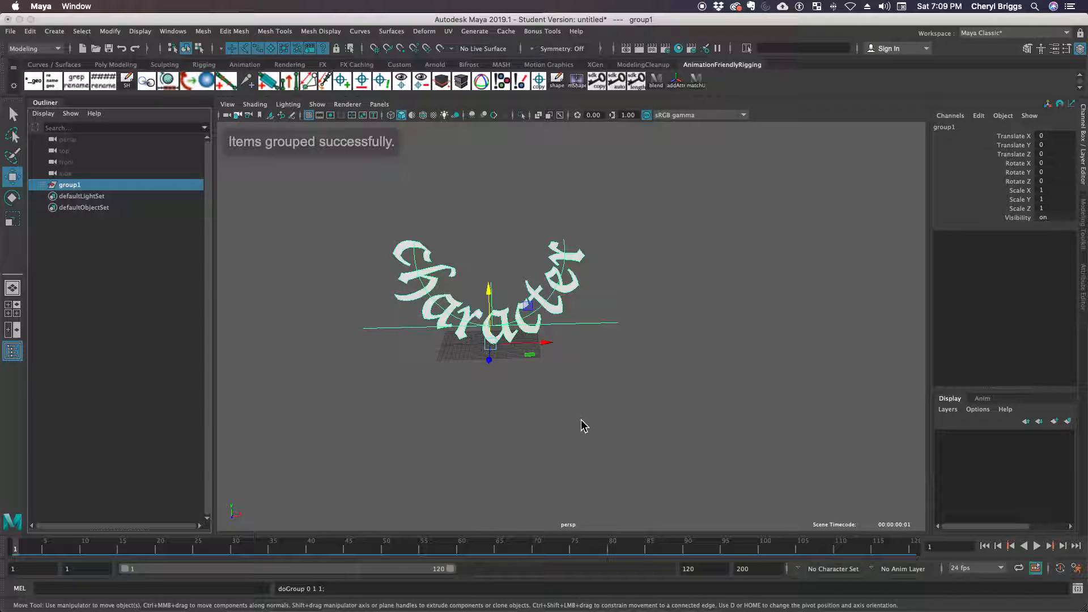
key("e")
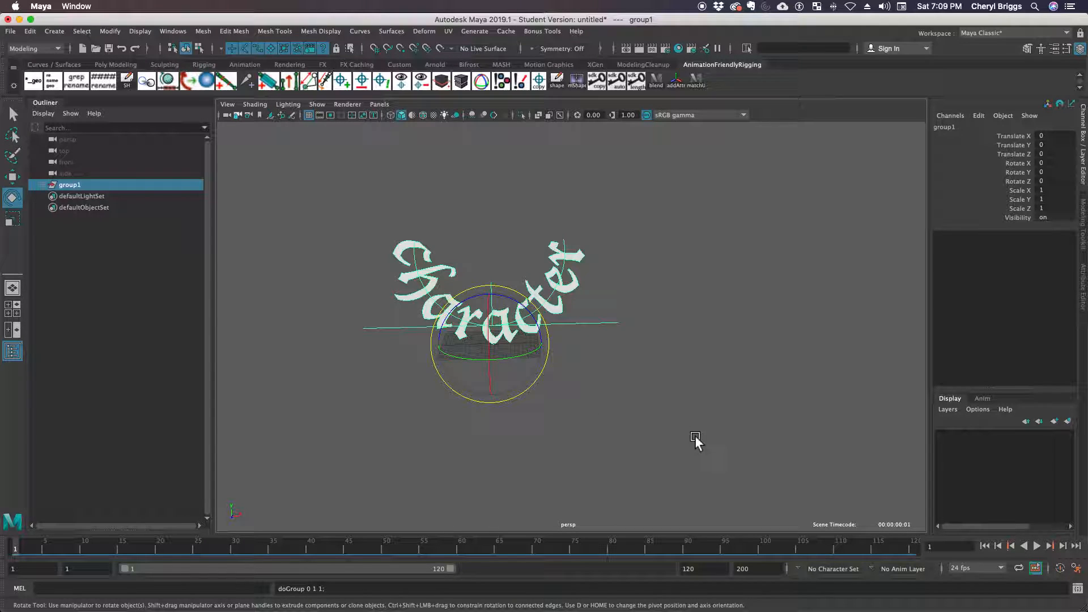
double_click(1056, 163)
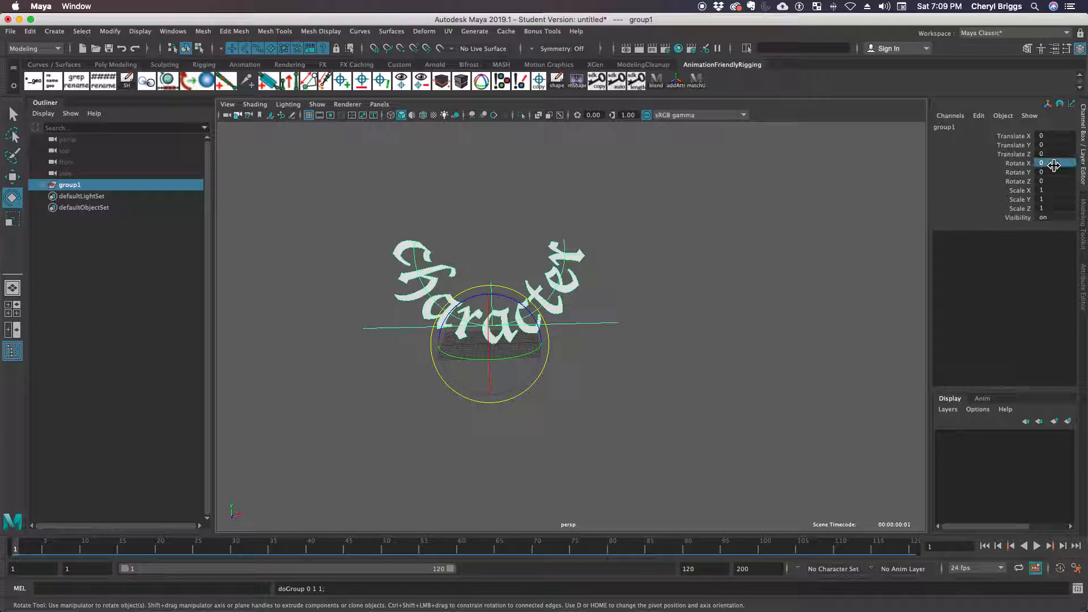
type("-90")
key("Return")
Step: Move the text group forward along Z to about 22.9, clear of the grid centre
left_click_drag(561, 309, 581, 342, "alt")
middle_click_drag(582, 341, 589, 427, "alt")
key("w")
right_click_drag(587, 427, 561, 461, "alt")
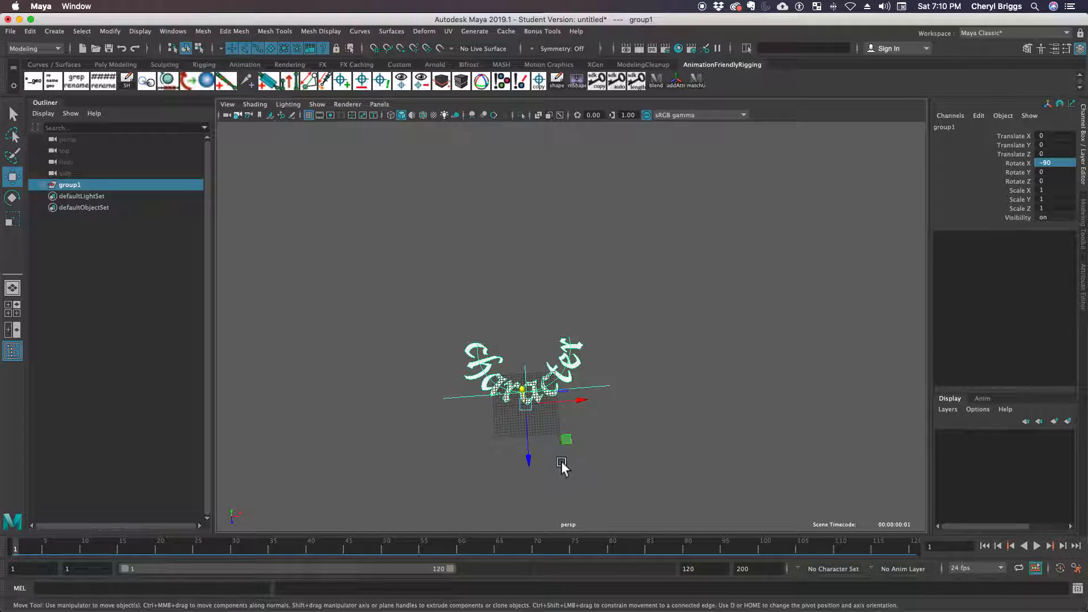
left_click_drag(535, 458, 596, 464)
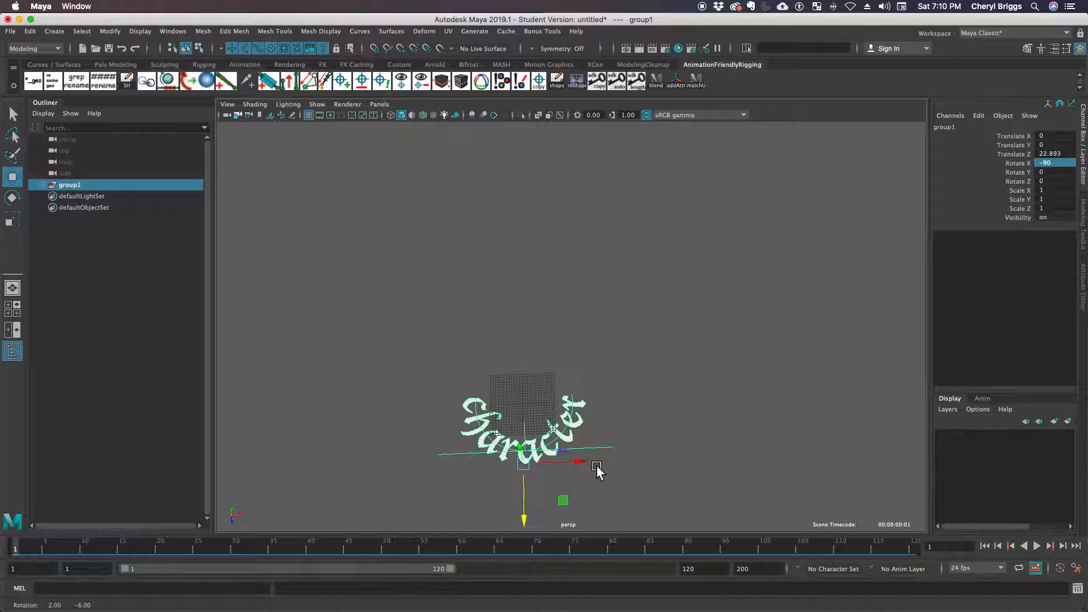
left_click(63, 31)
mouse_move(182, 60)
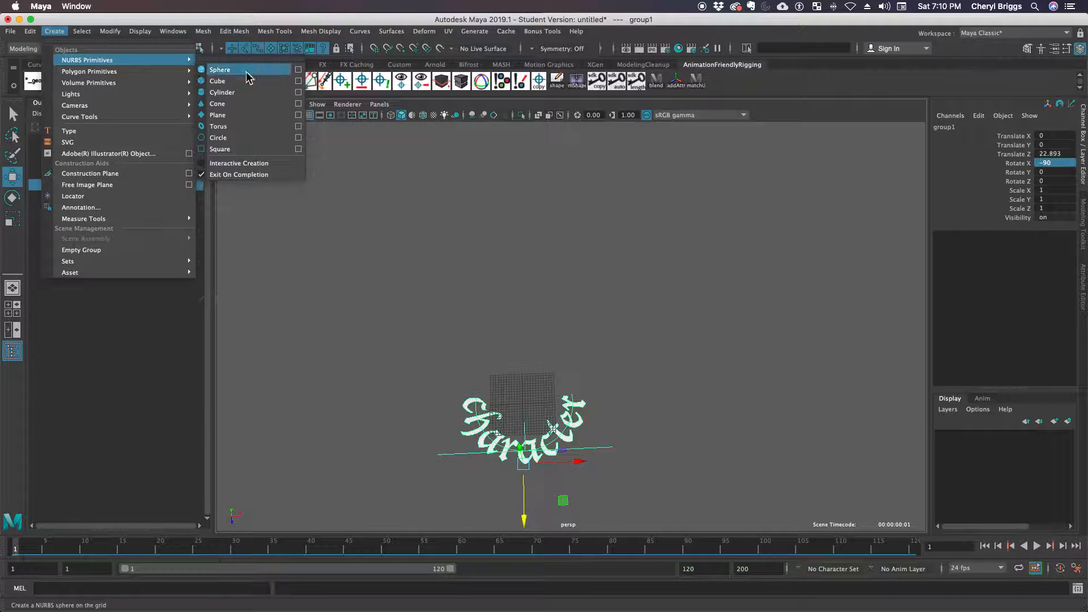
left_click(264, 149)
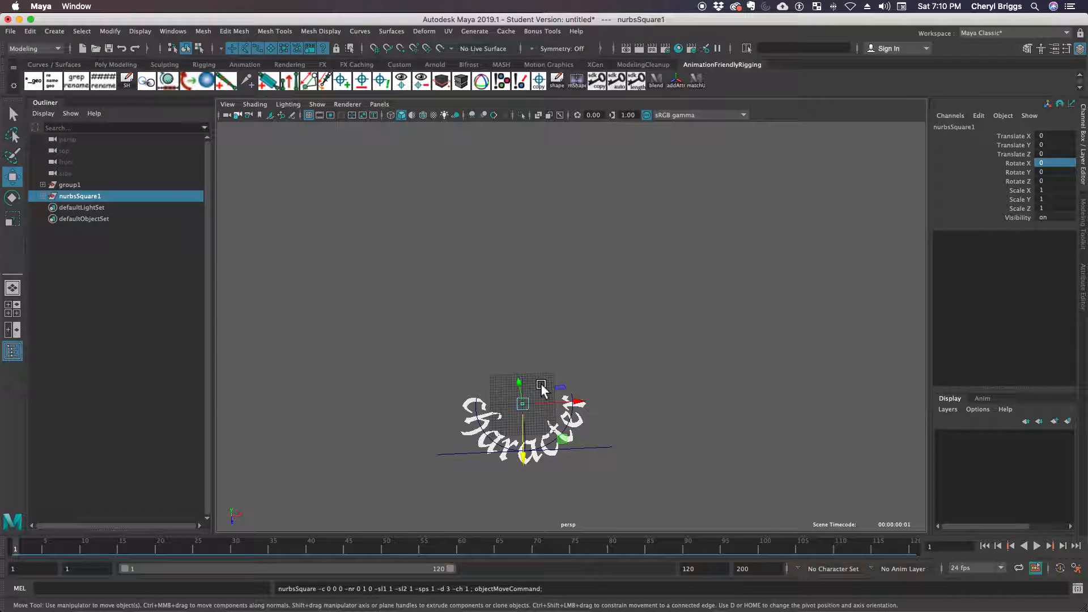
key("r")
left_click_drag(524, 404, 563, 421)
key("z")
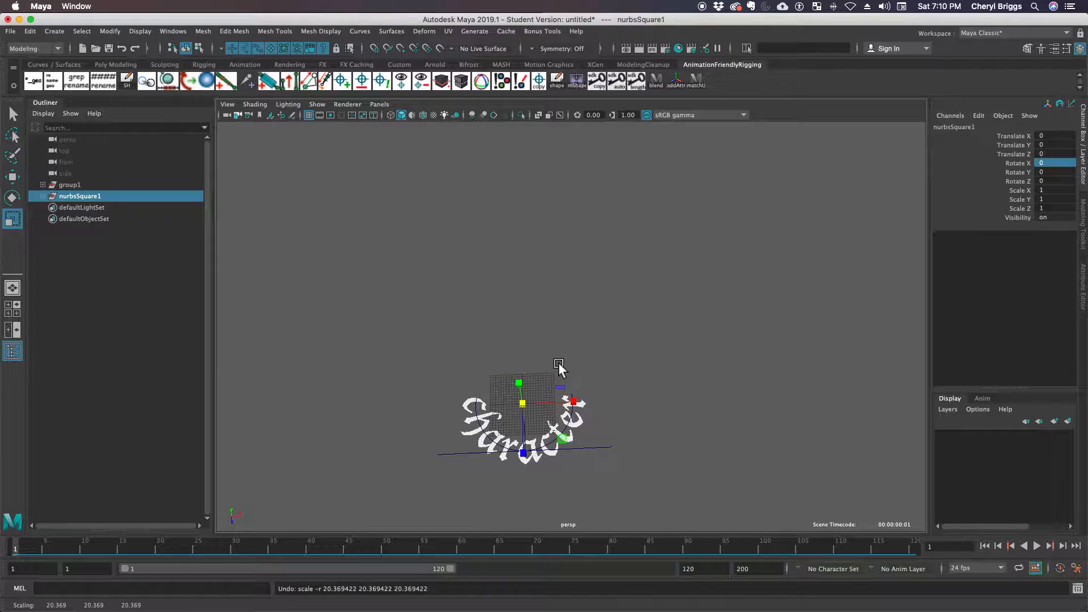
key("z")
Step: Create a NURBS circle at the origin and scale it uniformly to about 8.4
left_click(55, 32)
mouse_move(82, 72)
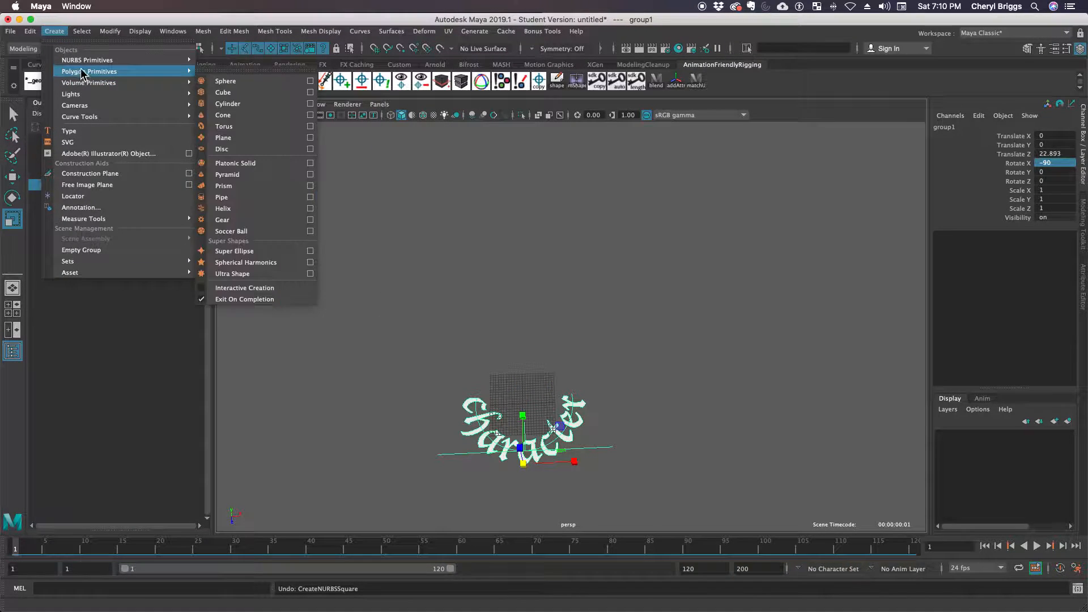
mouse_move(195, 62)
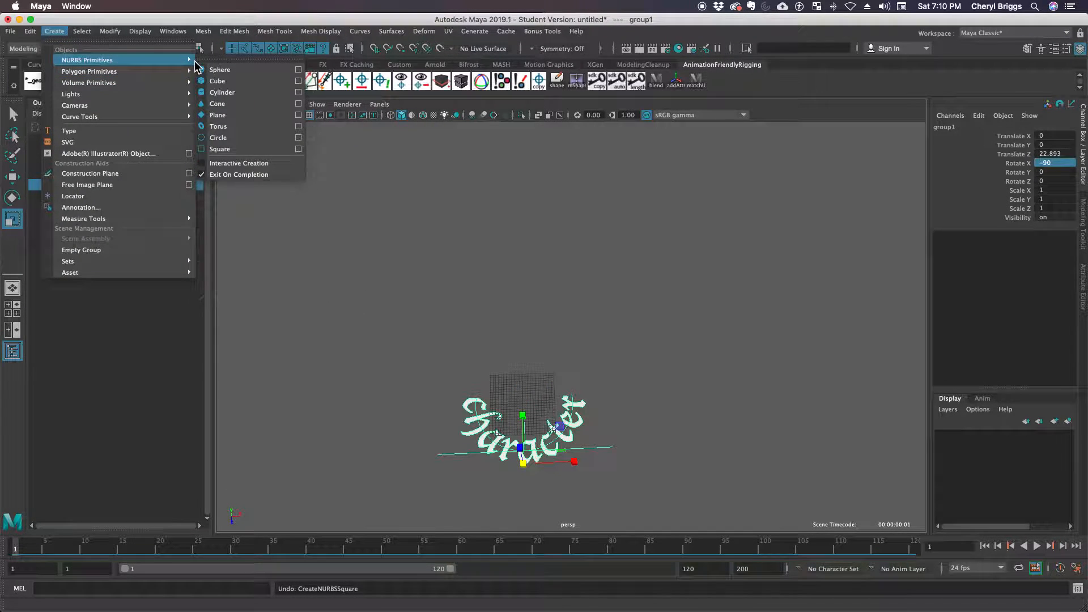
left_click(262, 139)
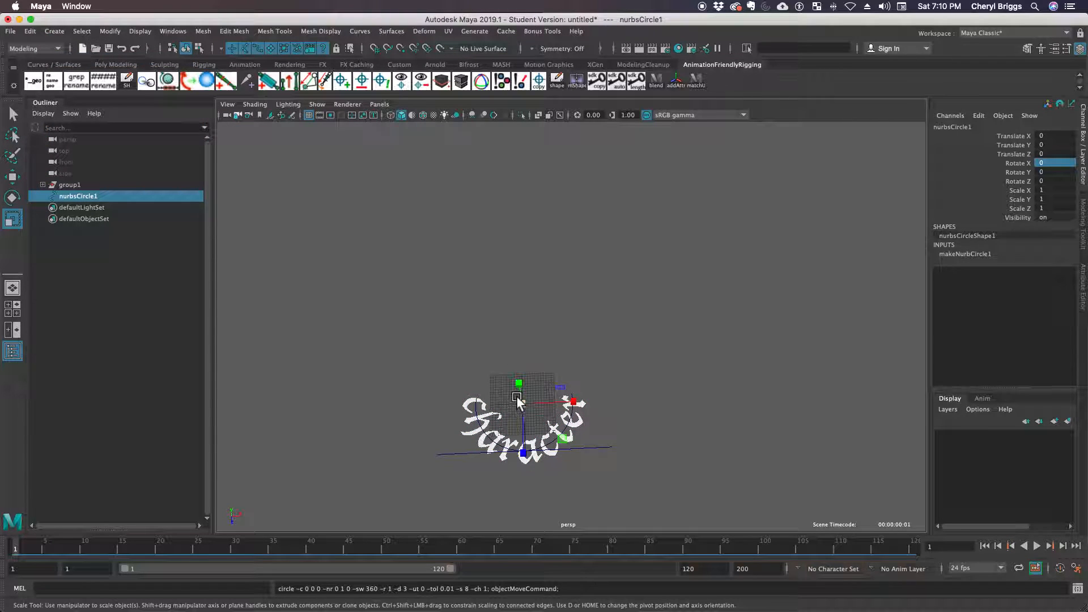
middle_click_drag(539, 420, 560, 417)
left_click_drag(559, 419, 560, 419)
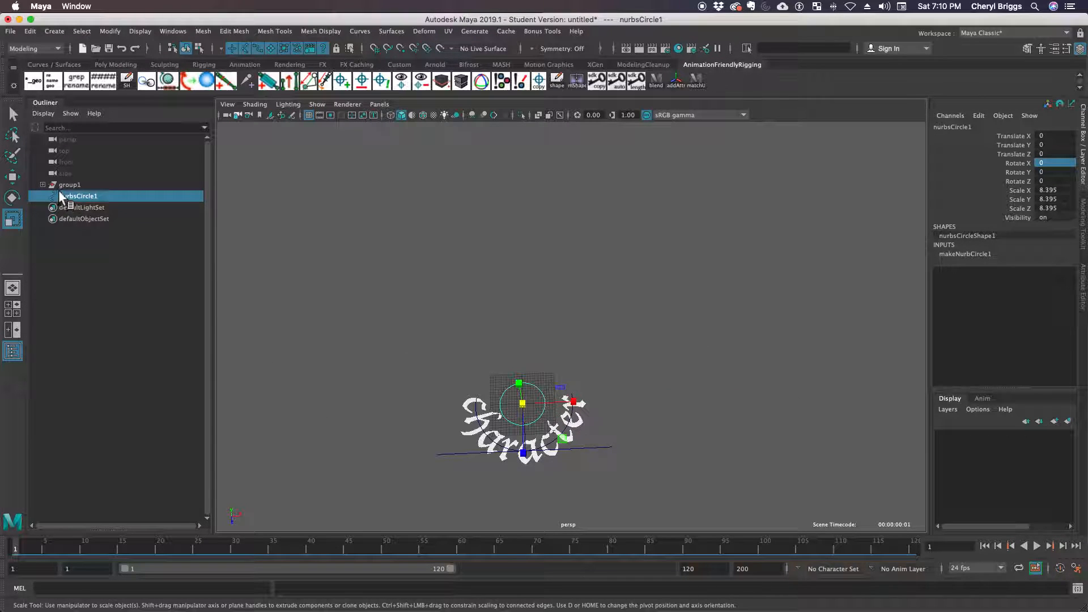
Step: Set the font size of the bent text inside the group to 12
left_click(43, 185)
left_click(80, 196)
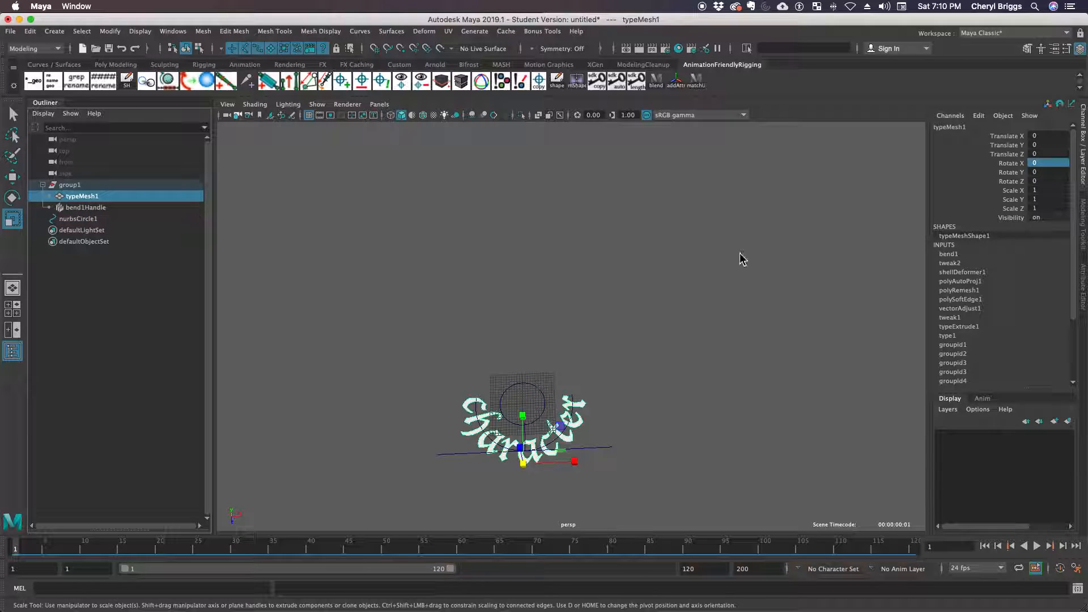
left_click(1082, 288)
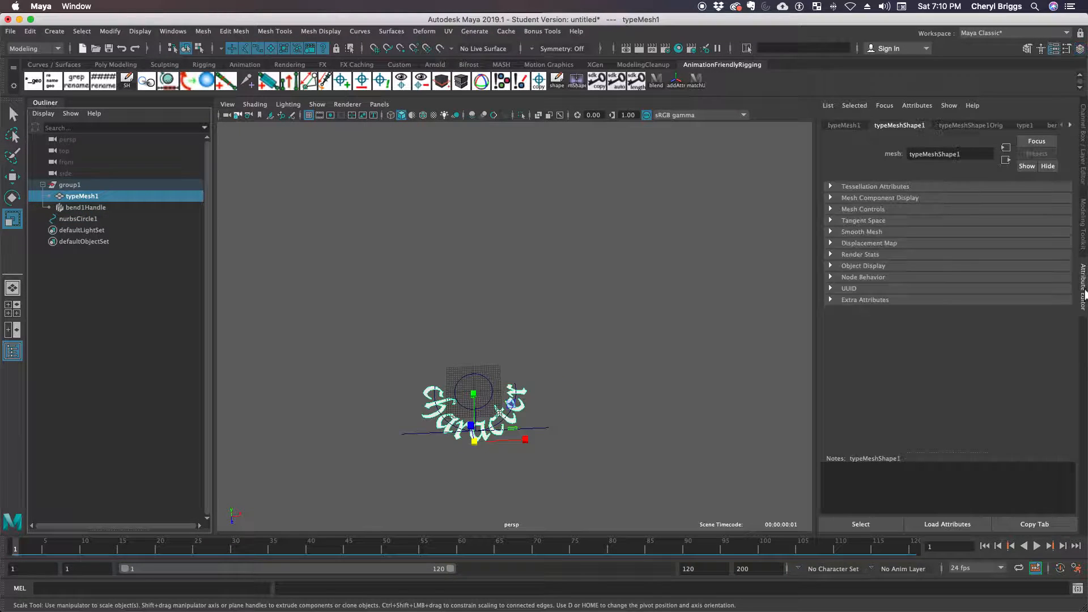
left_click(835, 126)
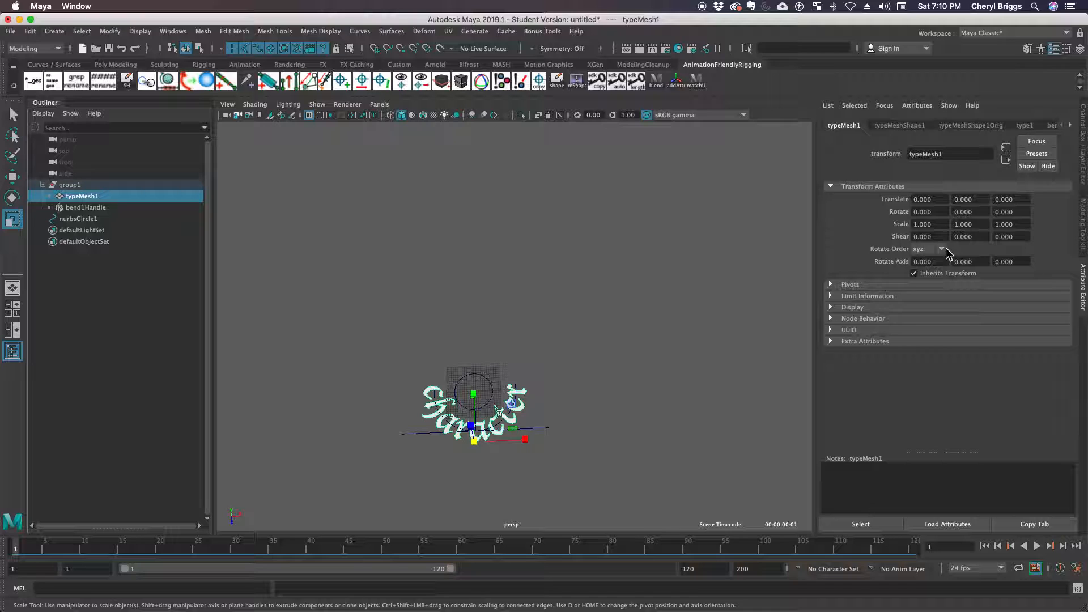
left_click(1025, 127)
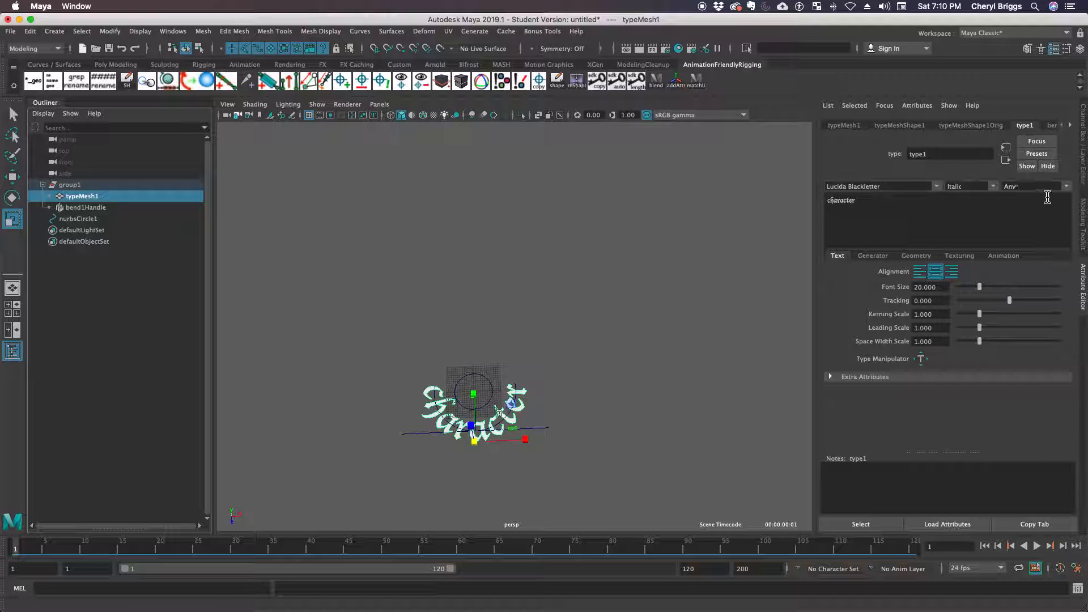
mouse_move(979, 287)
left_mouse_down()
mouse_move(961, 287)
mouse_move(970, 288)
left_mouse_up()
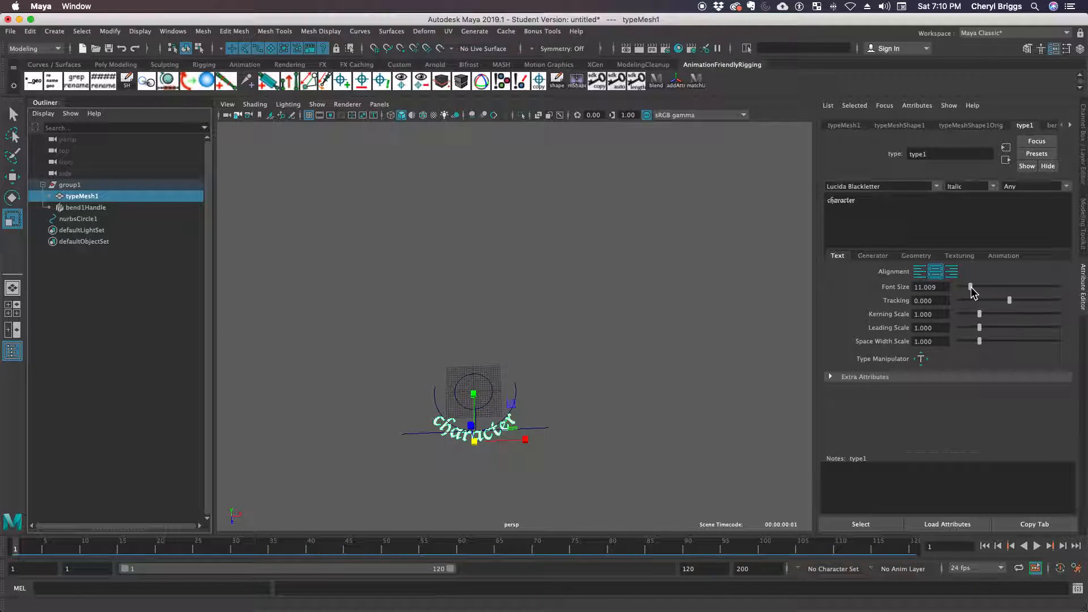
double_click(930, 287)
type("12")
key("Tab")
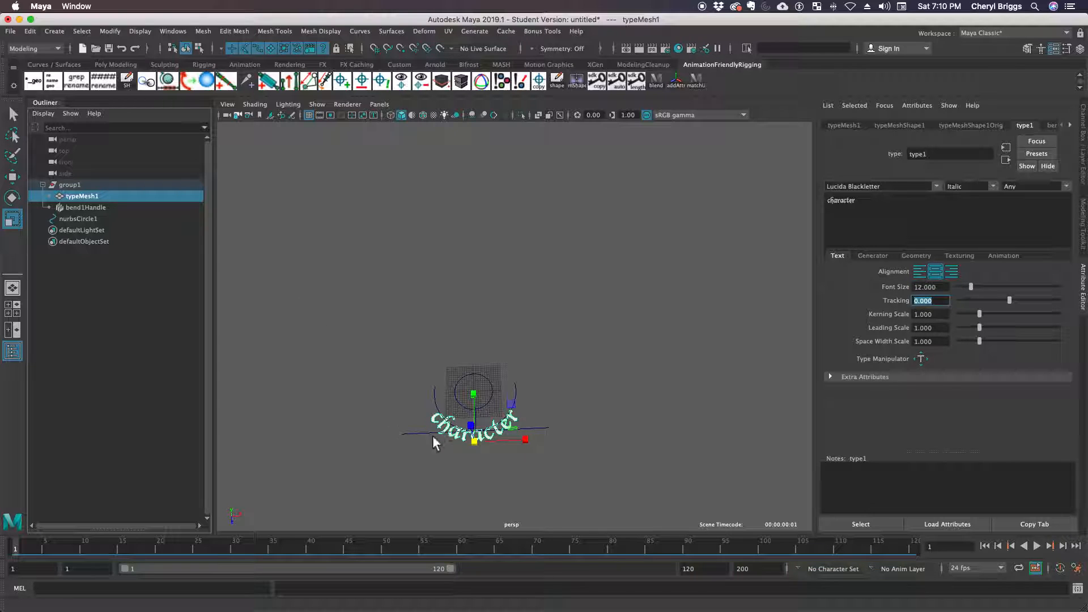
Step: Enlarge the NURBS circle uniformly until its edge sits just inside the curved text
scroll(448, 436, "up", 2)
middle_click_drag(591, 425, 601, 357, "alt")
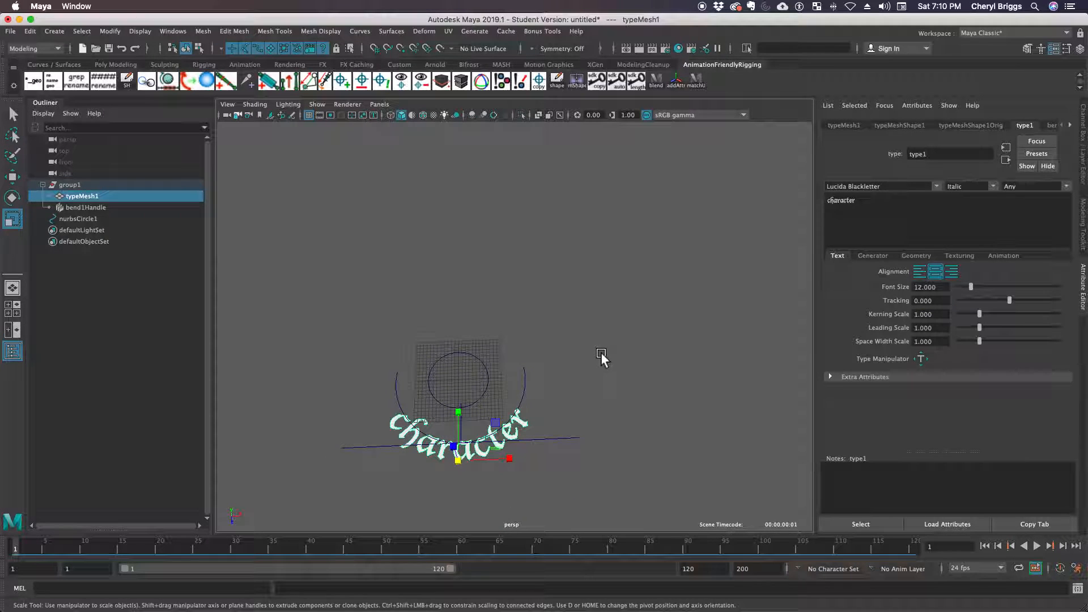
left_click(489, 399)
left_click_drag(464, 382, 494, 401)
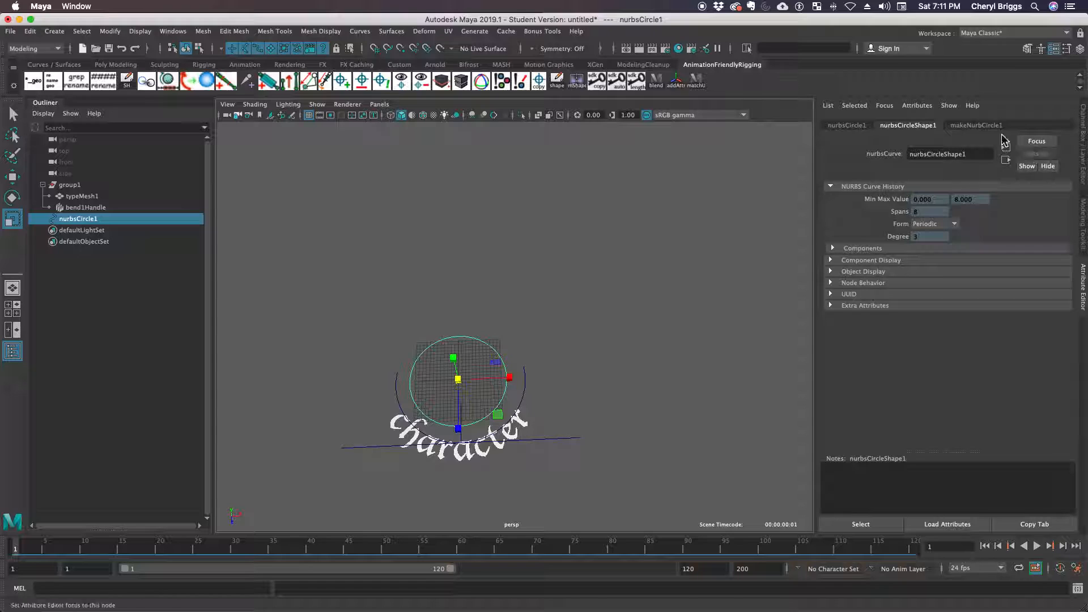
Step: Create curves from the bent text using the type node's geometry settings
left_click(82, 196)
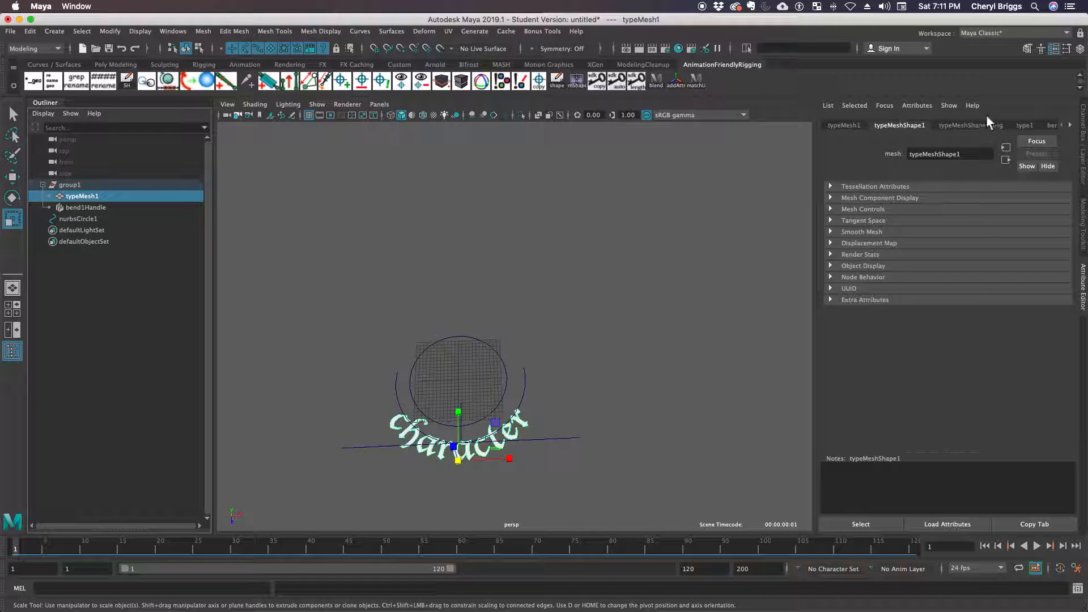
left_click(1028, 125)
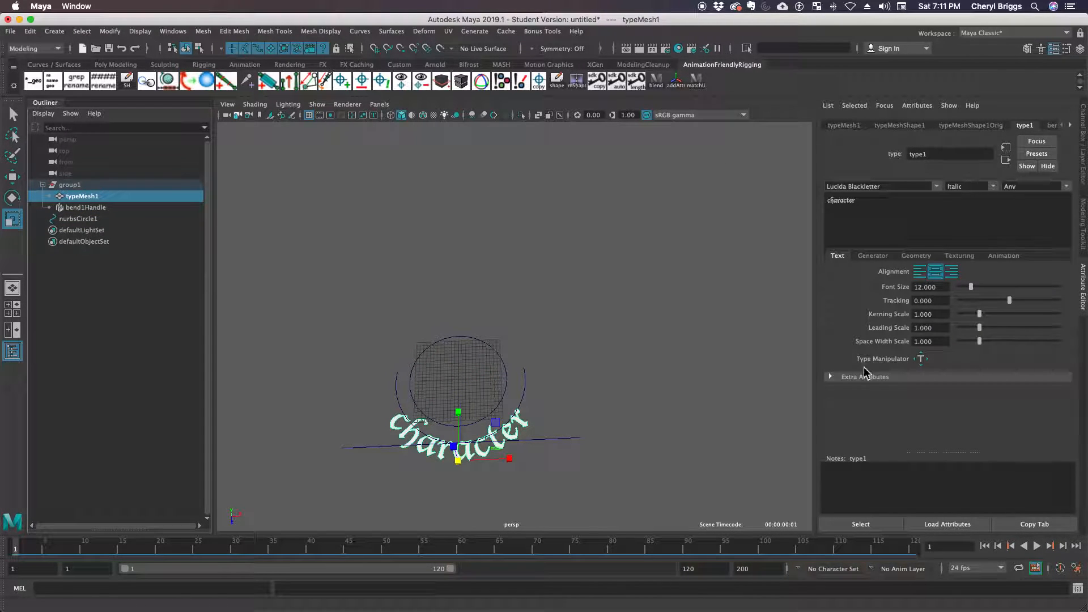
left_click(921, 258)
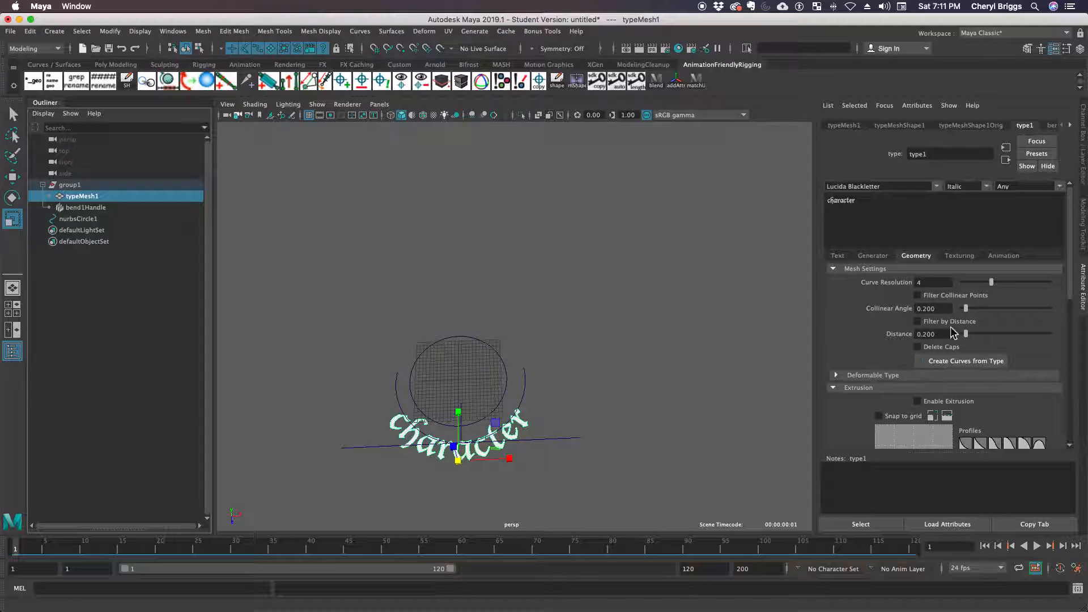
scroll(926, 393, "down", 2)
scroll(926, 393, "down", 2)
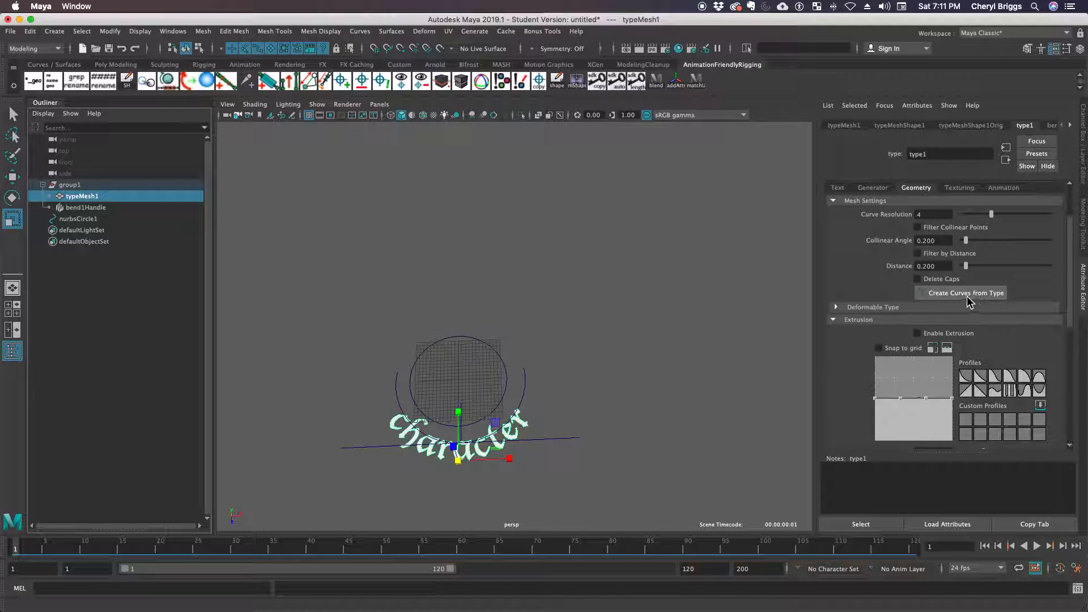
left_click(968, 293)
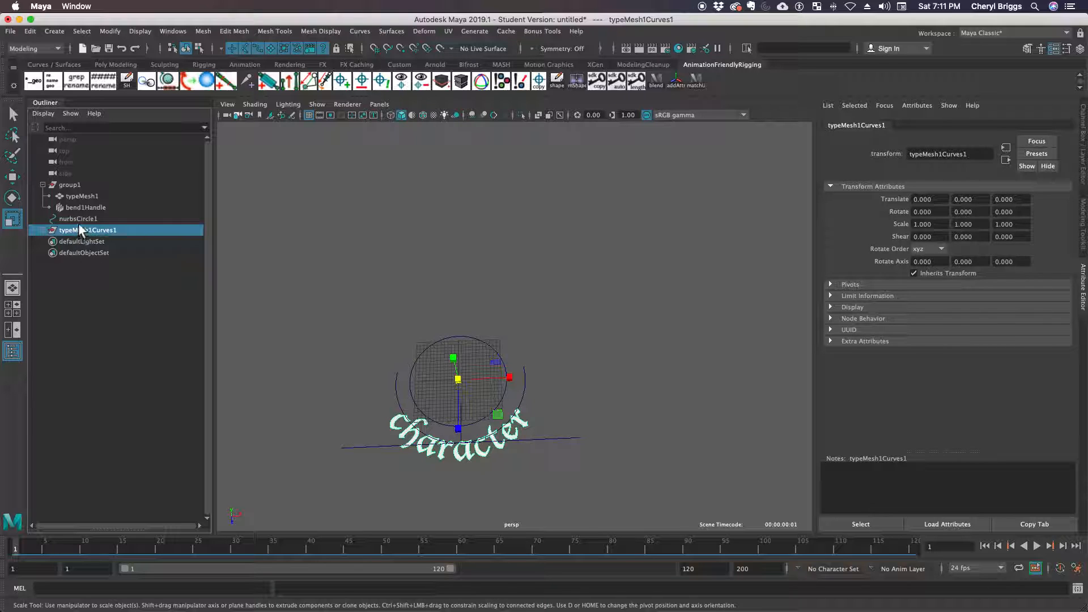
Step: Delete the group containing the text mesh and bend handle, keeping the extracted letter curves
left_click(43, 229)
left_click(43, 229)
left_click(71, 186)
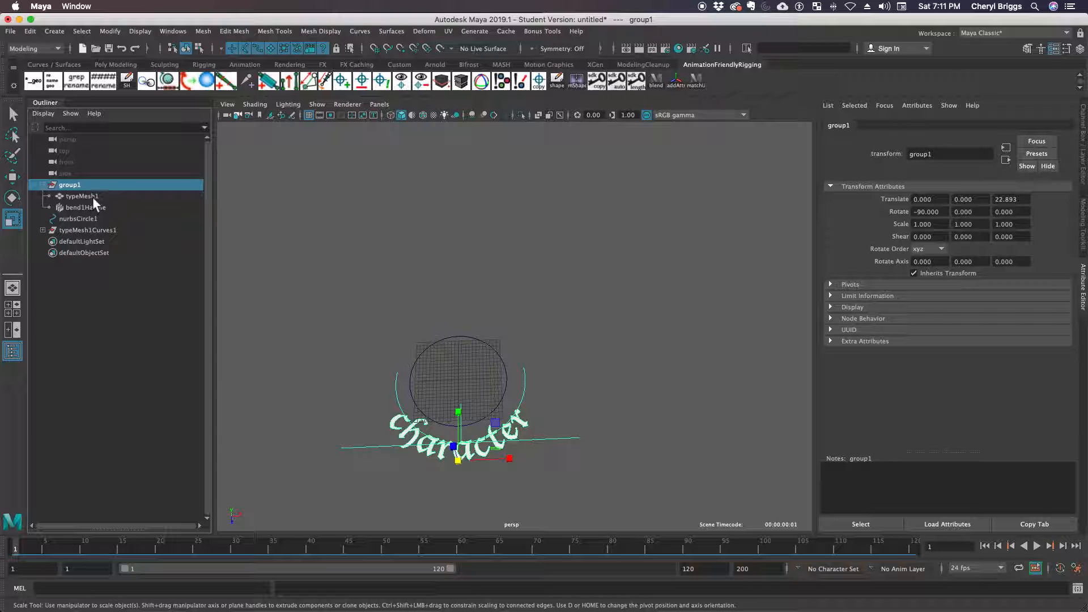
key("Delete")
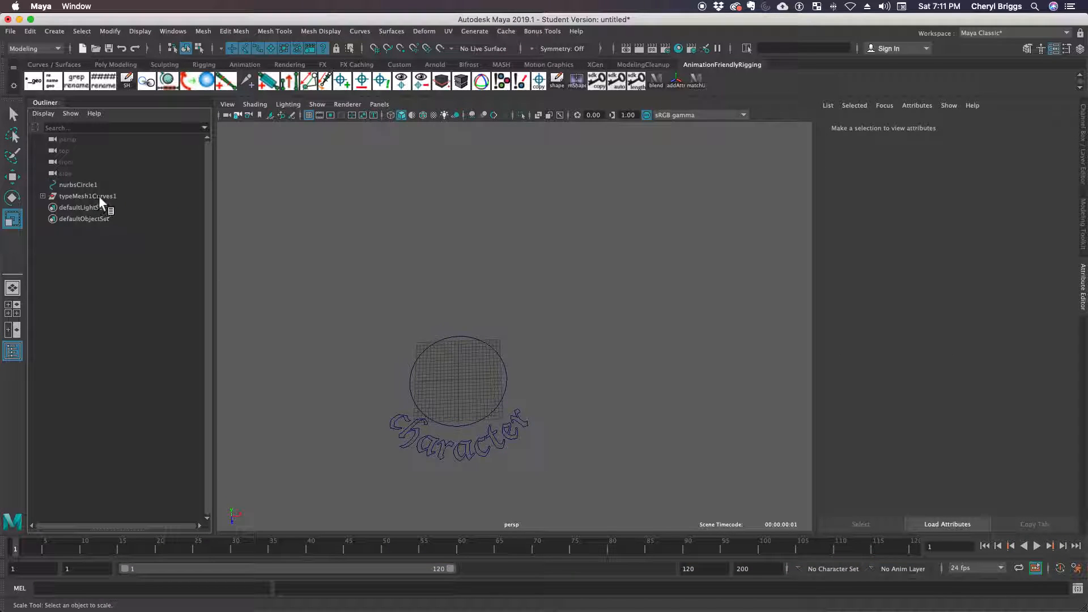
Step: Freeze the transformations of the NURBS circle and the typeMesh1Curves1 group together
left_click(91, 185)
left_click(42, 196)
left_click(85, 196)
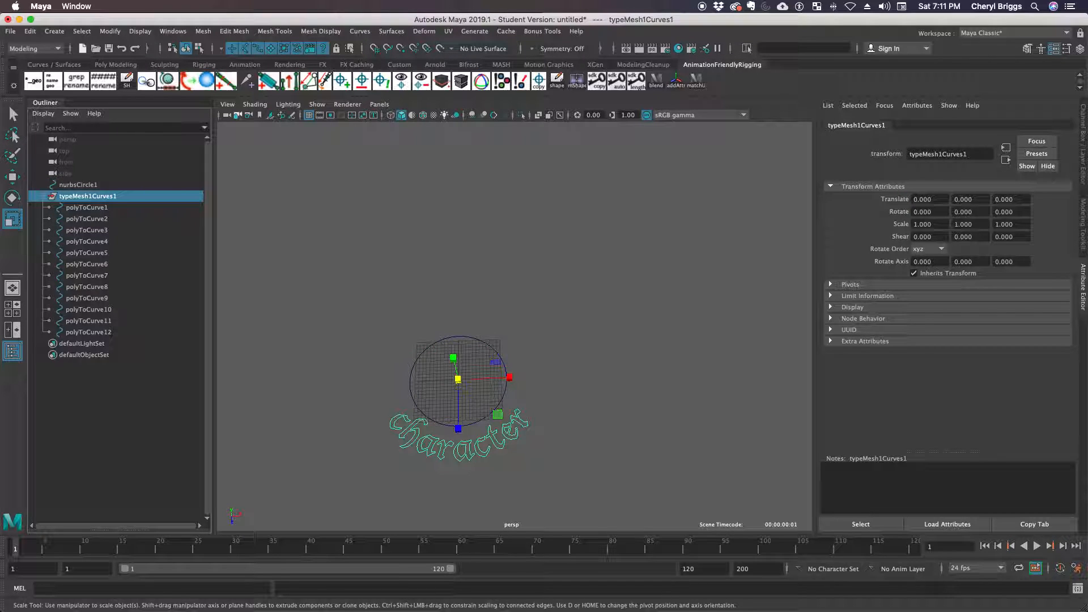
left_click(1084, 130)
left_click(91, 241)
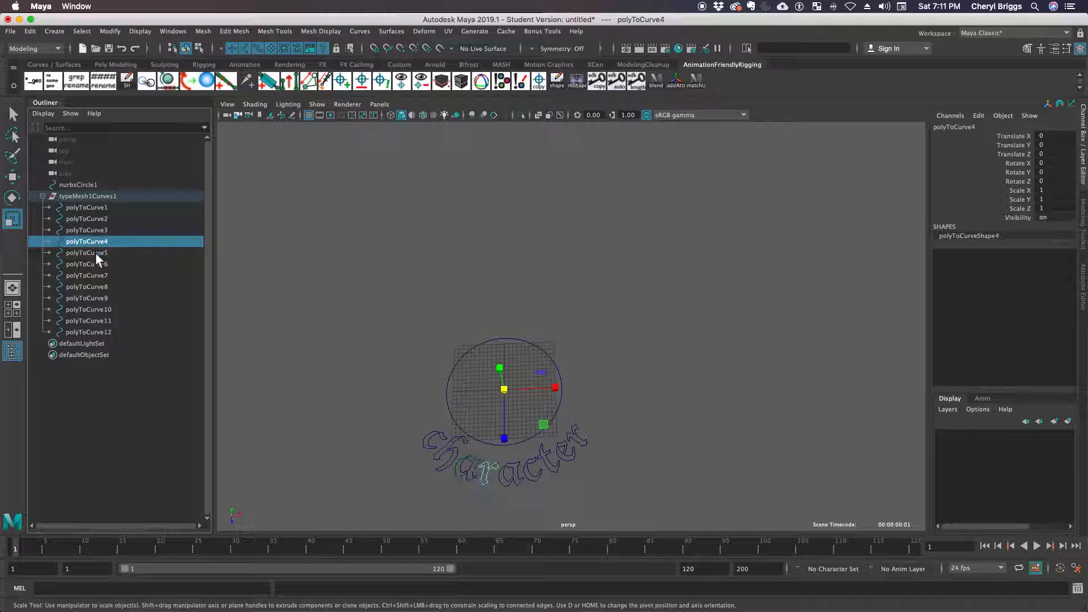
left_click(91, 186)
left_click(95, 194, "shift")
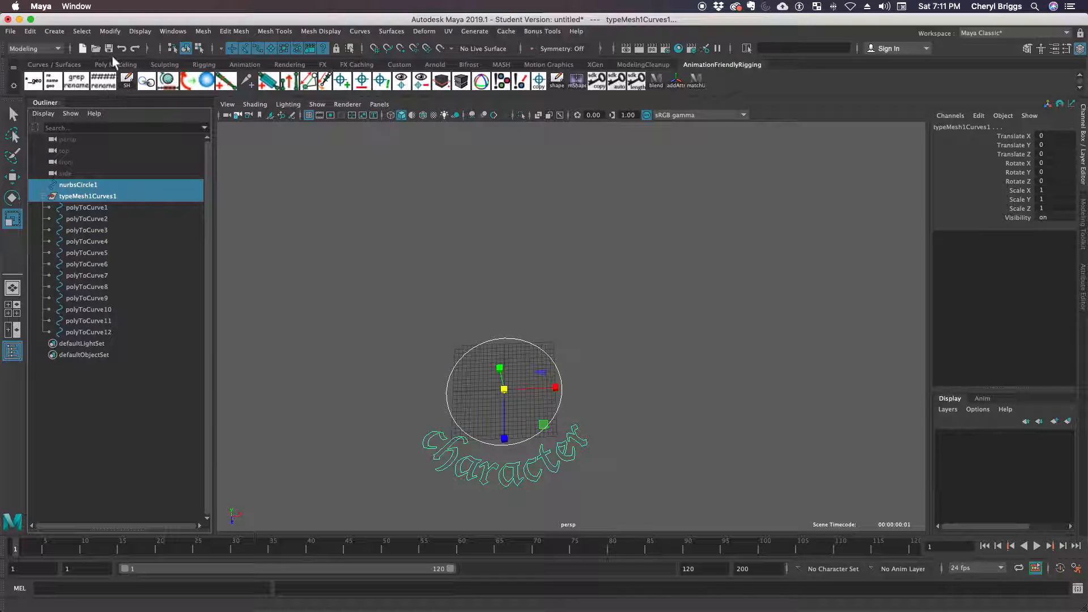
left_click(116, 32)
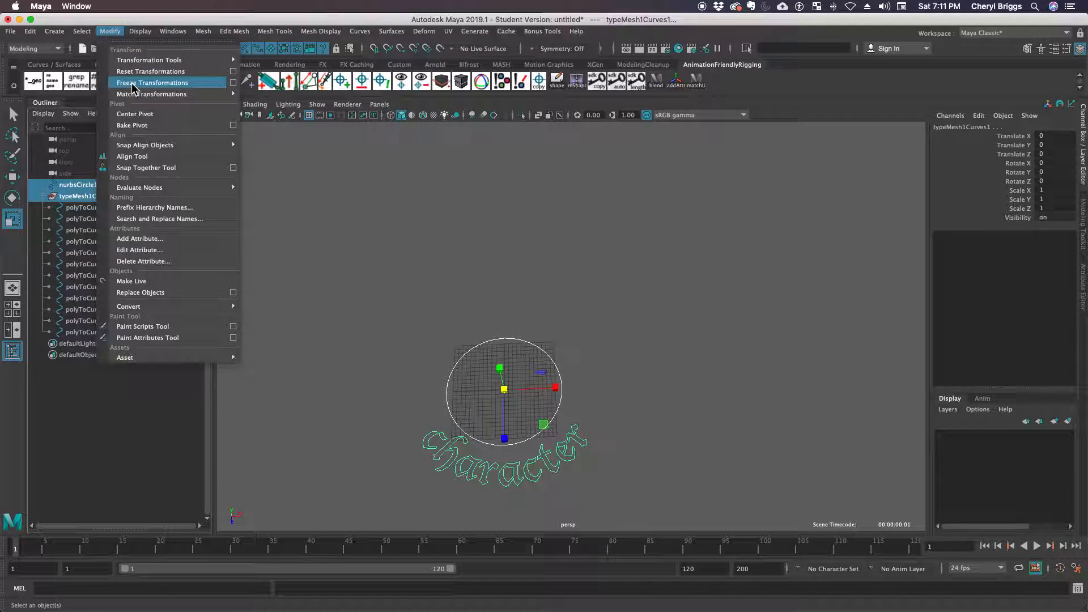
left_click(134, 85)
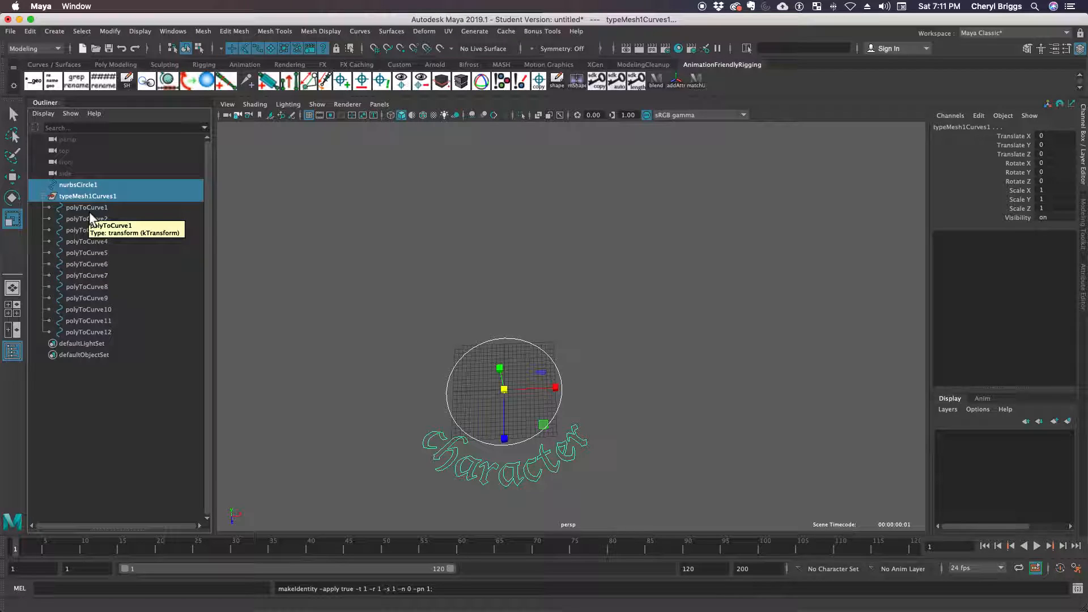
Step: Show shape nodes in the Outliner and select the shapes of all twelve polyToCurve letter curves, revealing them in the hierarchy
left_click_drag(90, 212, 103, 329)
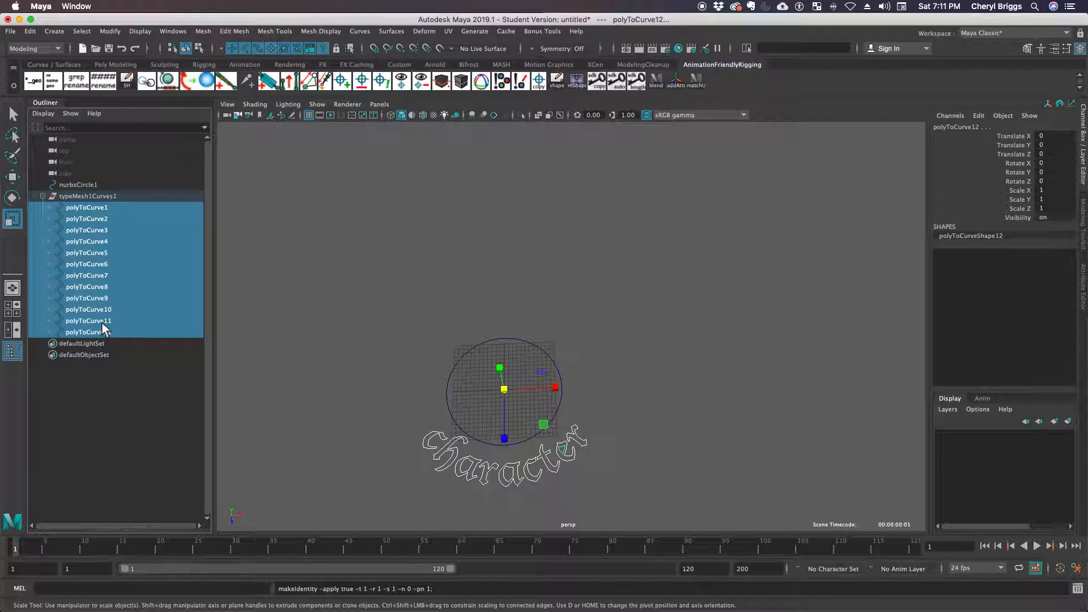
left_click(43, 113)
left_click(55, 142)
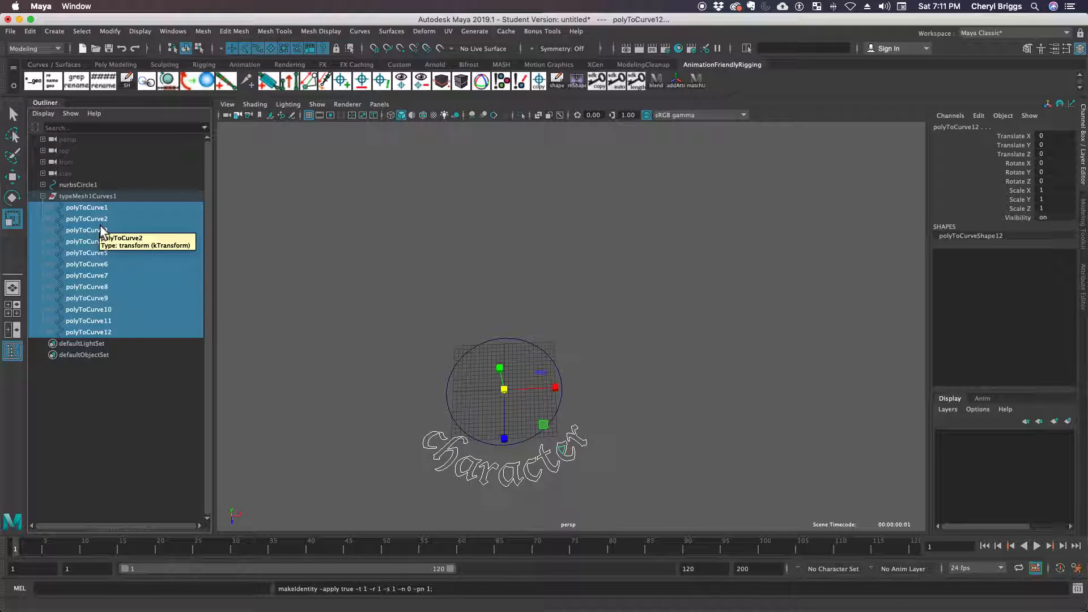
key("Down")
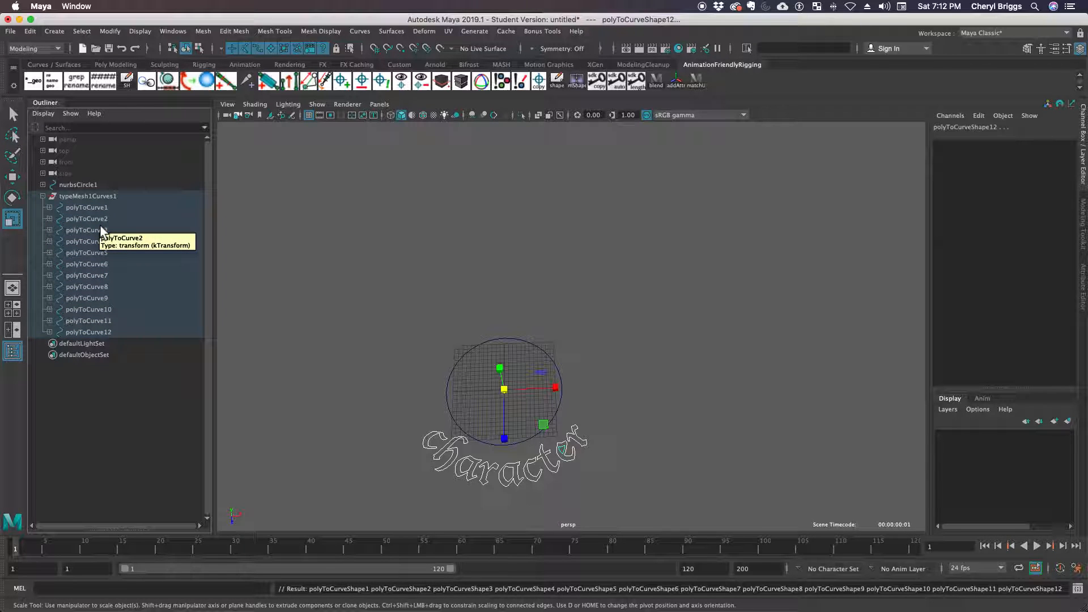
key("f")
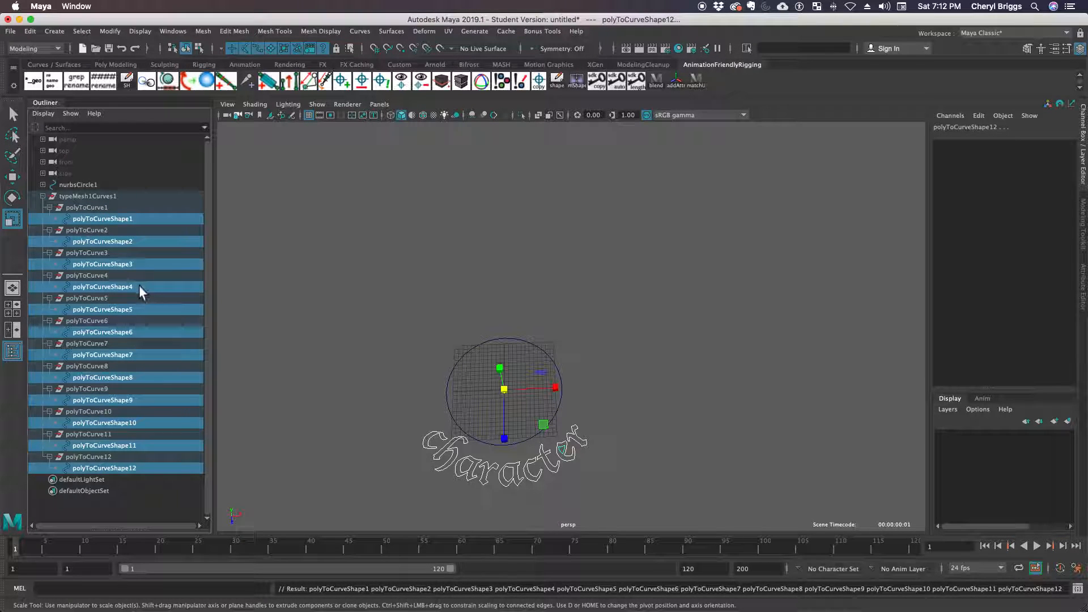
Step: Add nurbsCircle1 to the selected letter shapes as the last item and run the MEL command "parent -r -s"
left_click(93, 185, "super")
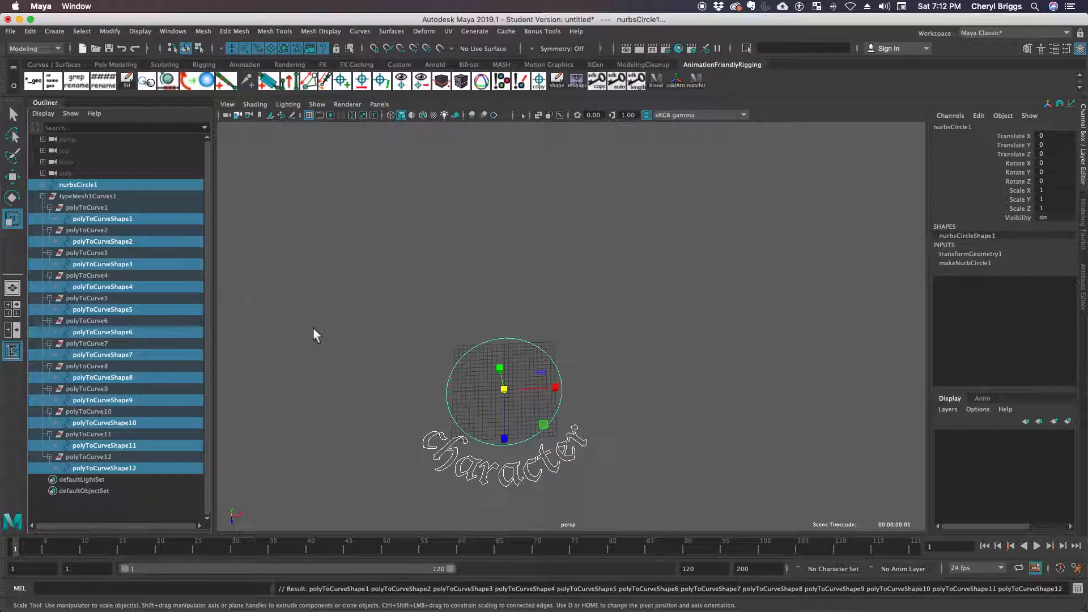
left_click(146, 589)
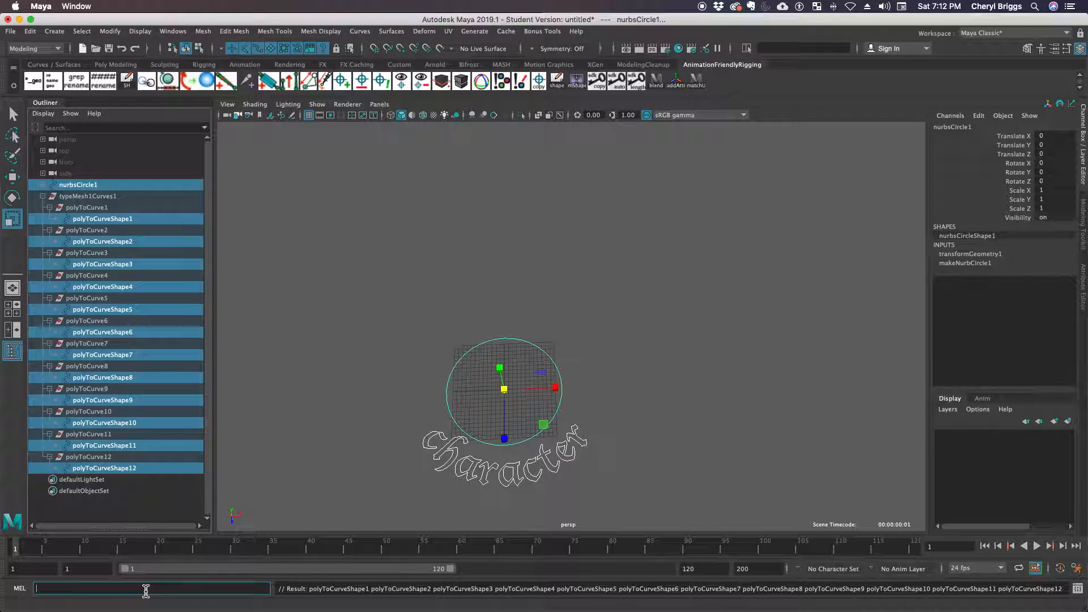
type("parent -r -s")
key("Return")
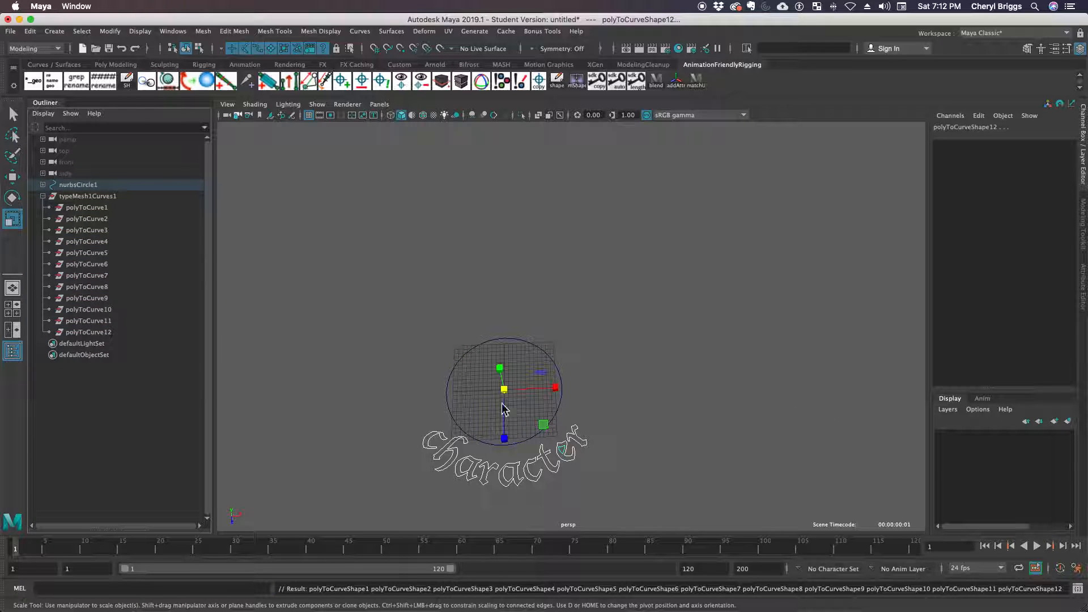
Step: Delete the leftover typeMesh1Curves1 group with its empty polyToCurve transforms
left_click(64, 186)
left_click(43, 184)
left_click(43, 185)
left_click(69, 198)
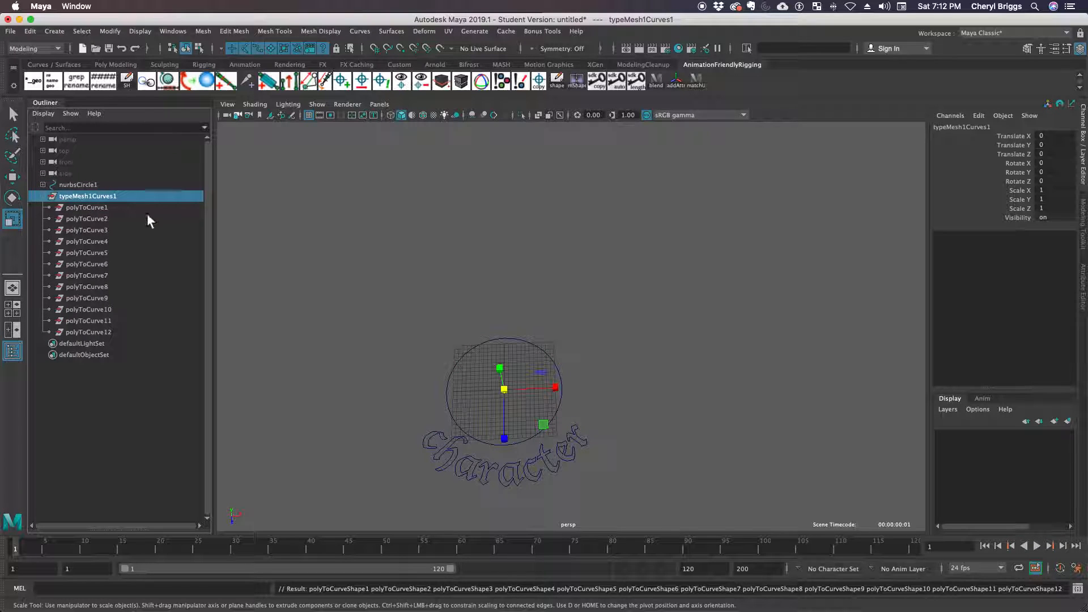
key("Delete")
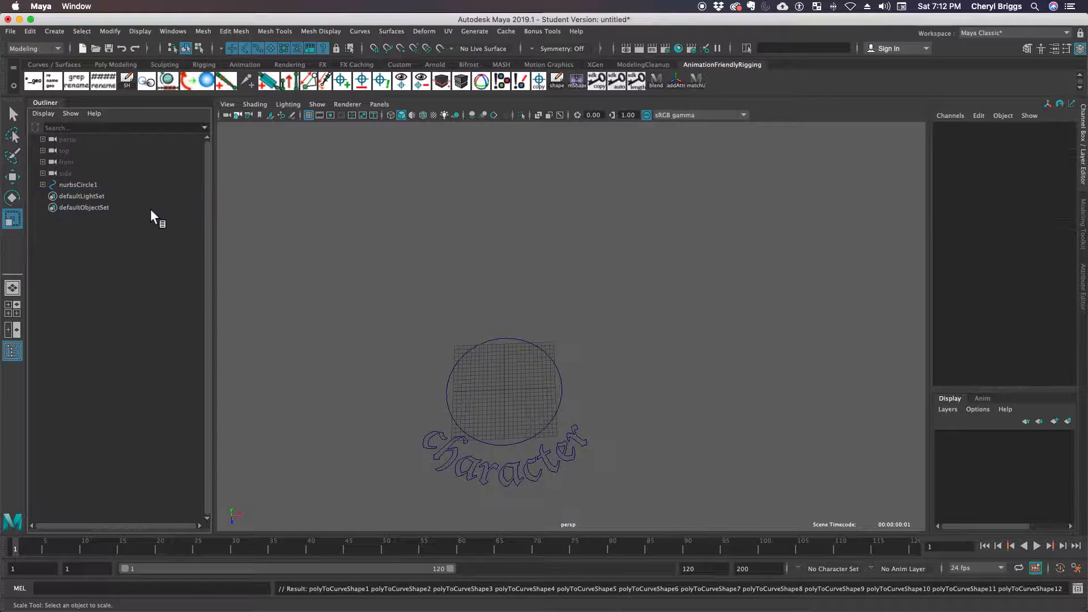
Step: Rename the combined circle-and-letters curve to characterAnim
left_click(96, 183)
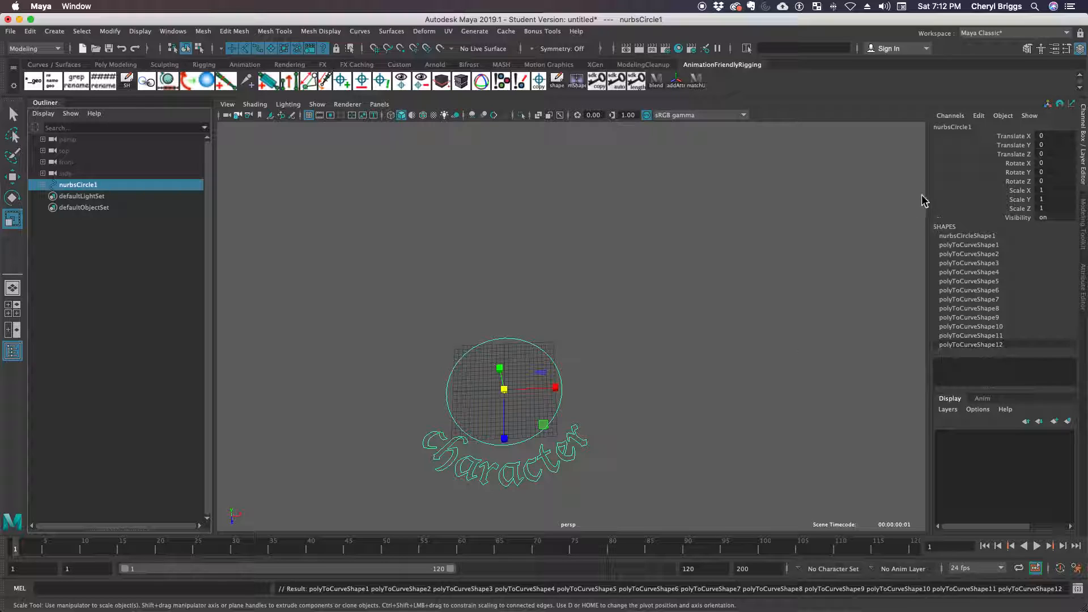
double_click(958, 127)
type("characterAnim")
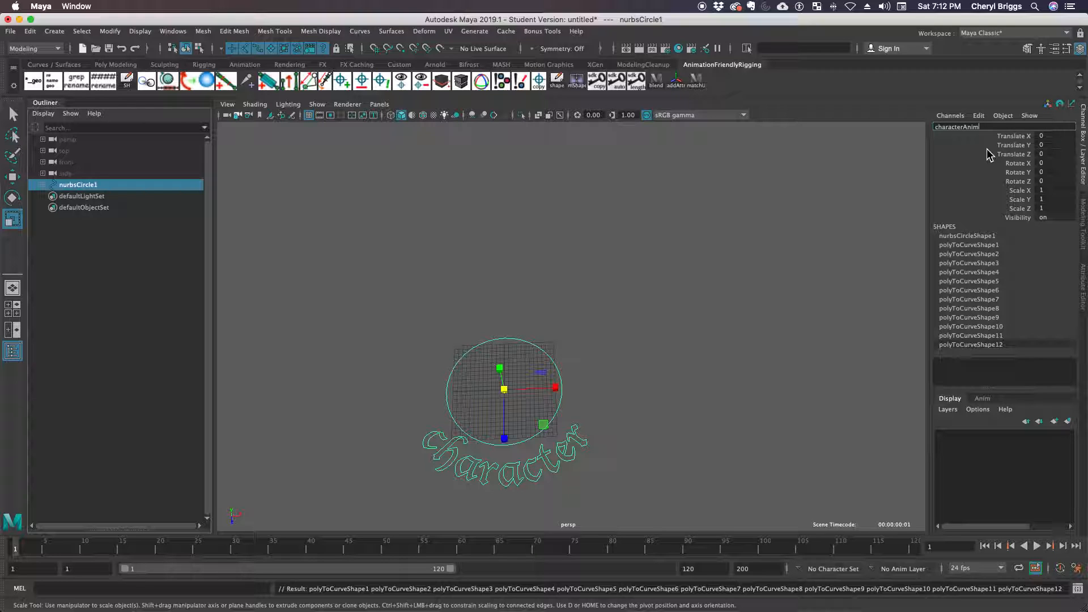
key("Return")
key("Return")
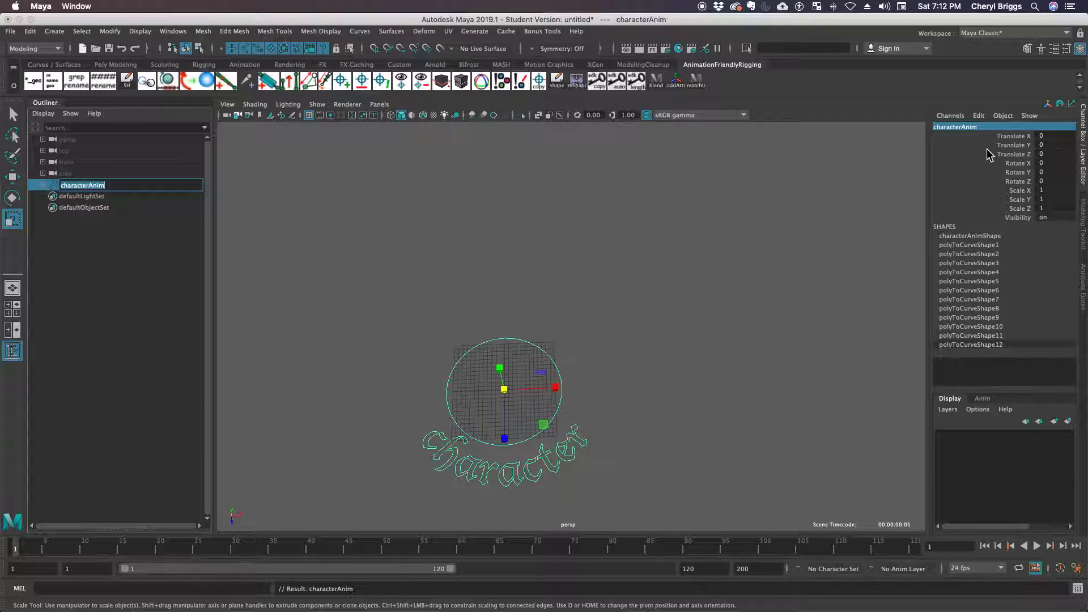
Step: Scale characterAnim down uniformly to about 0.497 so it fits the grid, and freeze its transformations
left_click_drag(504, 391, 441, 377)
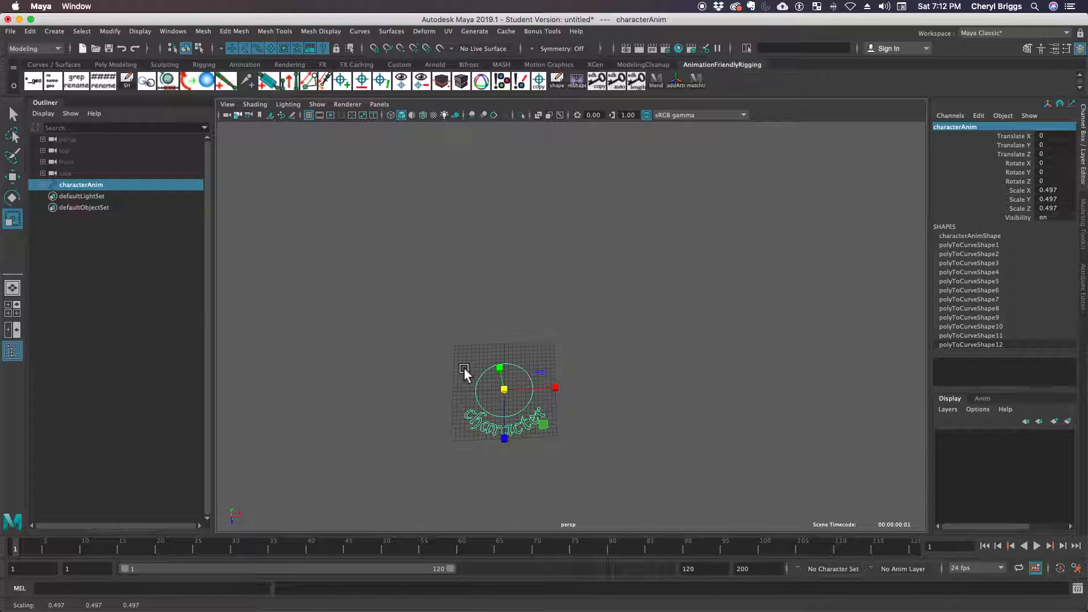
left_click(113, 32)
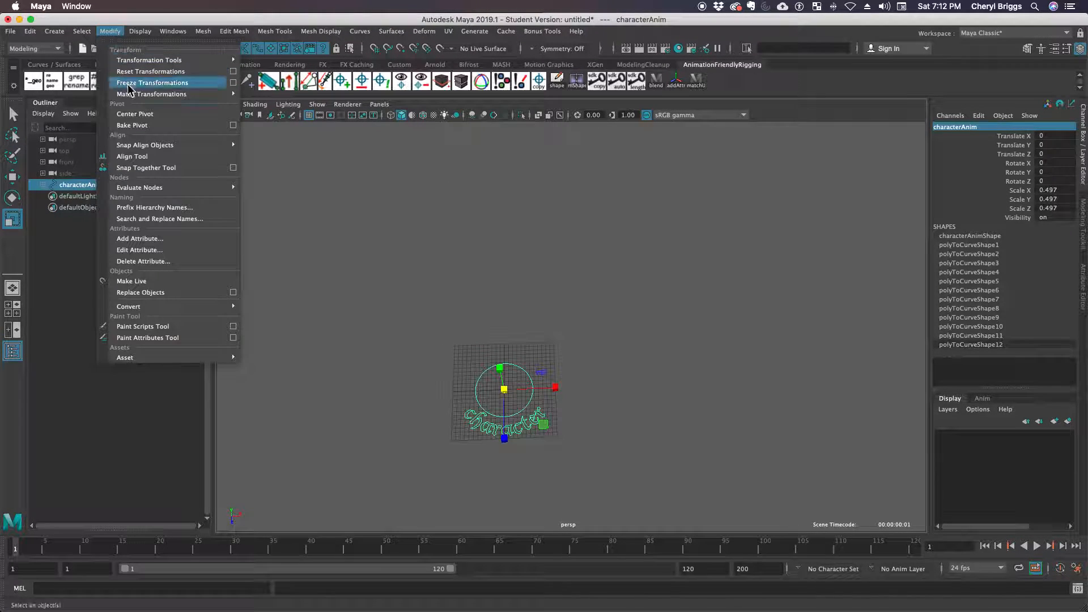
left_click(137, 83)
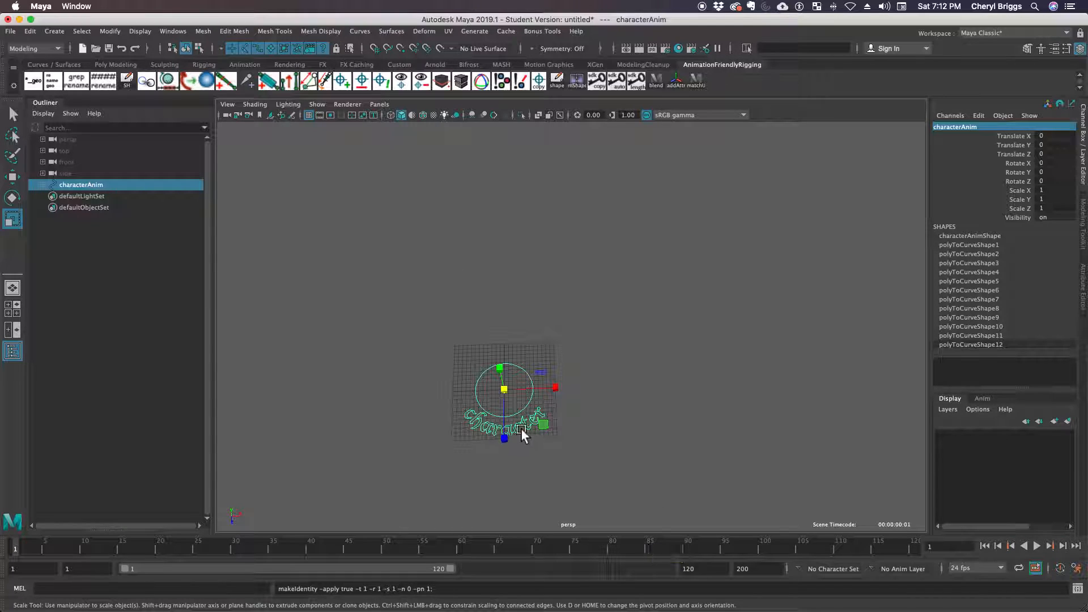
left_click_drag(677, 430, 680, 403, "alt")
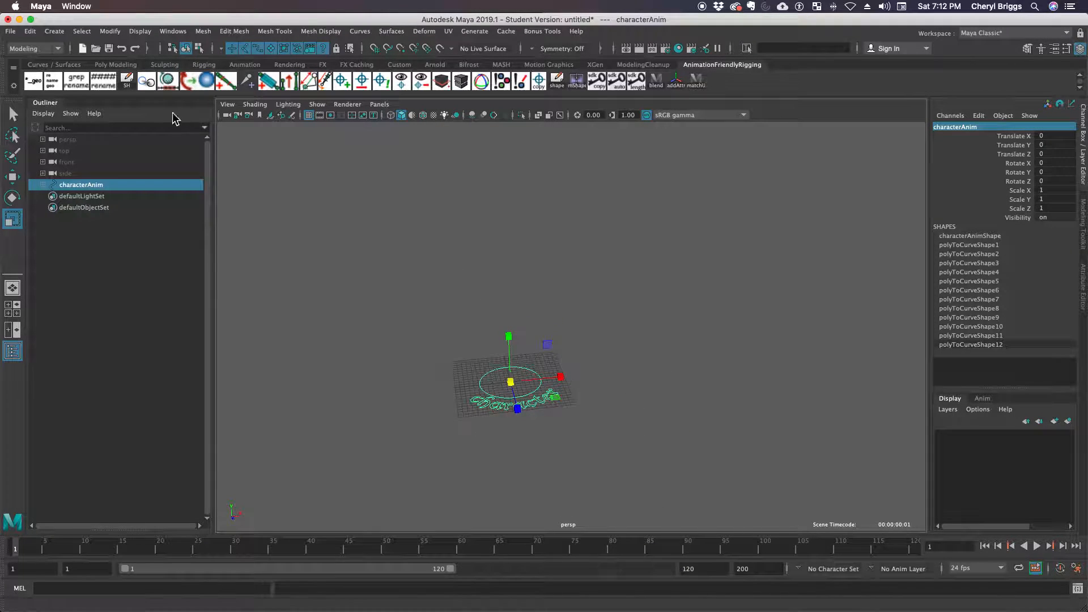
left_click(11, 31)
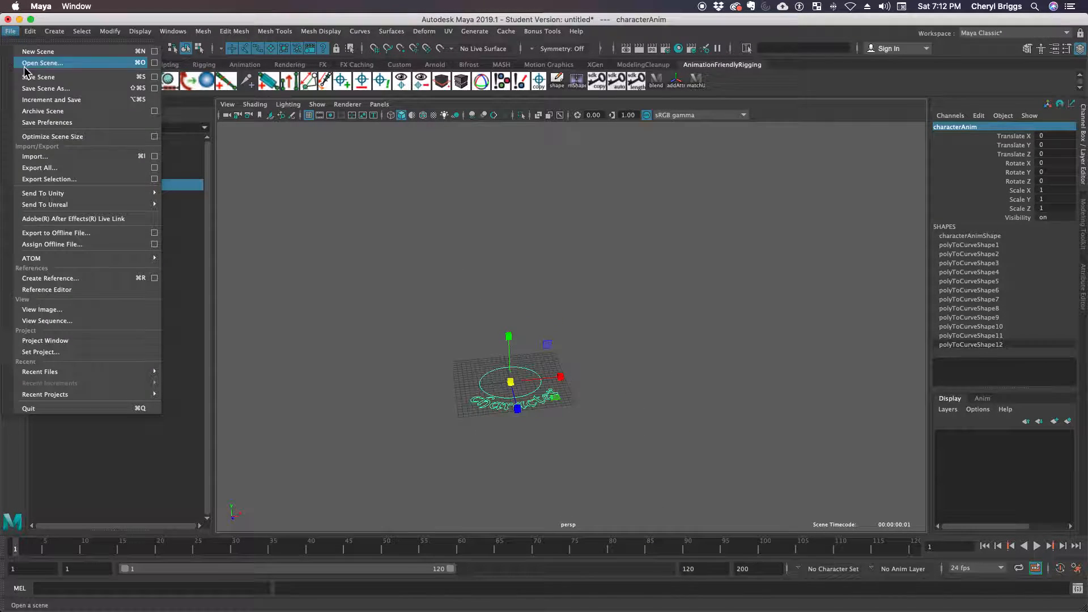
left_click(56, 89)
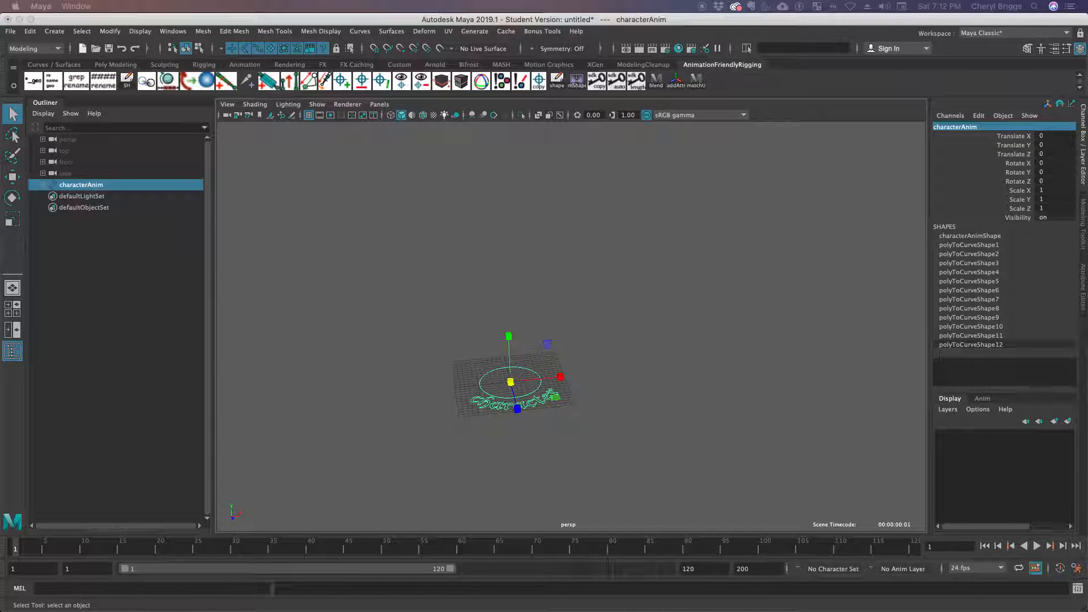
key("r")
left_click_drag(635, 421, 600, 417, "alt")
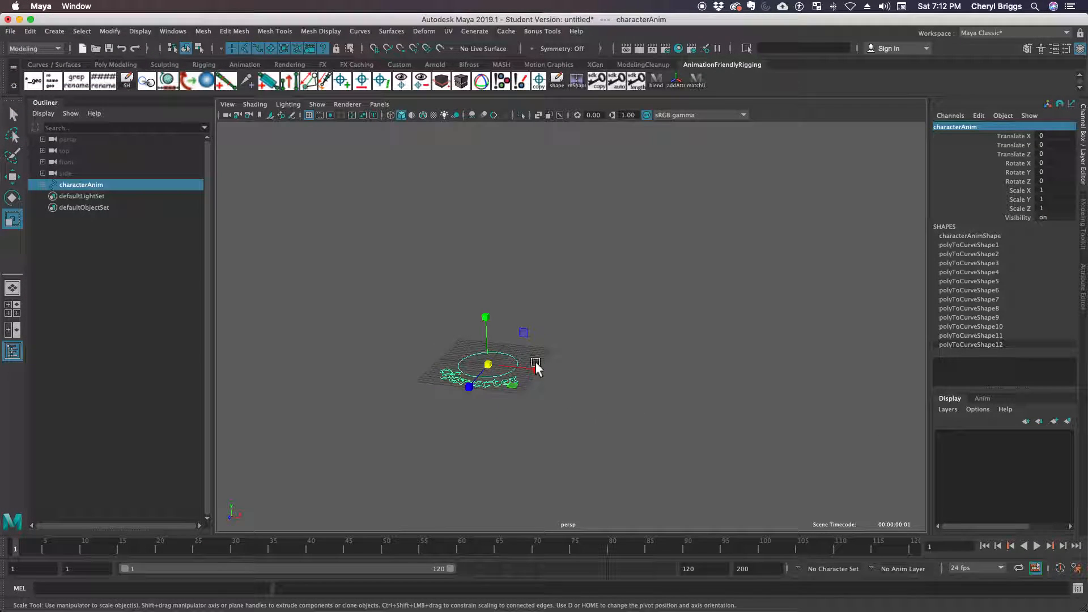
Step: Open the allAnim.ma scene and frame its allAnim control curve in the top view
left_click(16, 31)
left_click(34, 61)
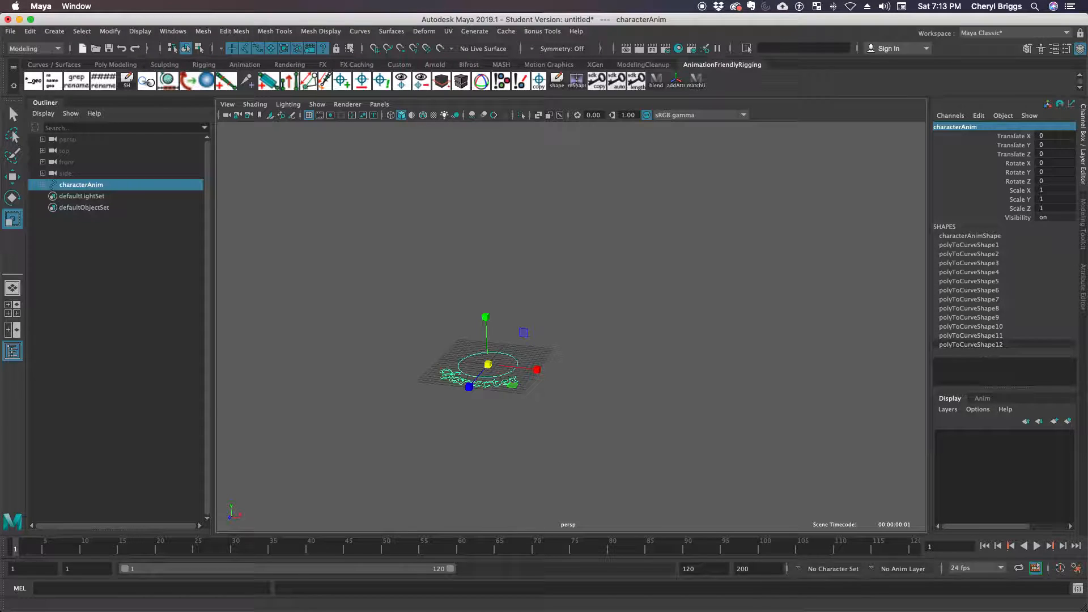
left_click(520, 335)
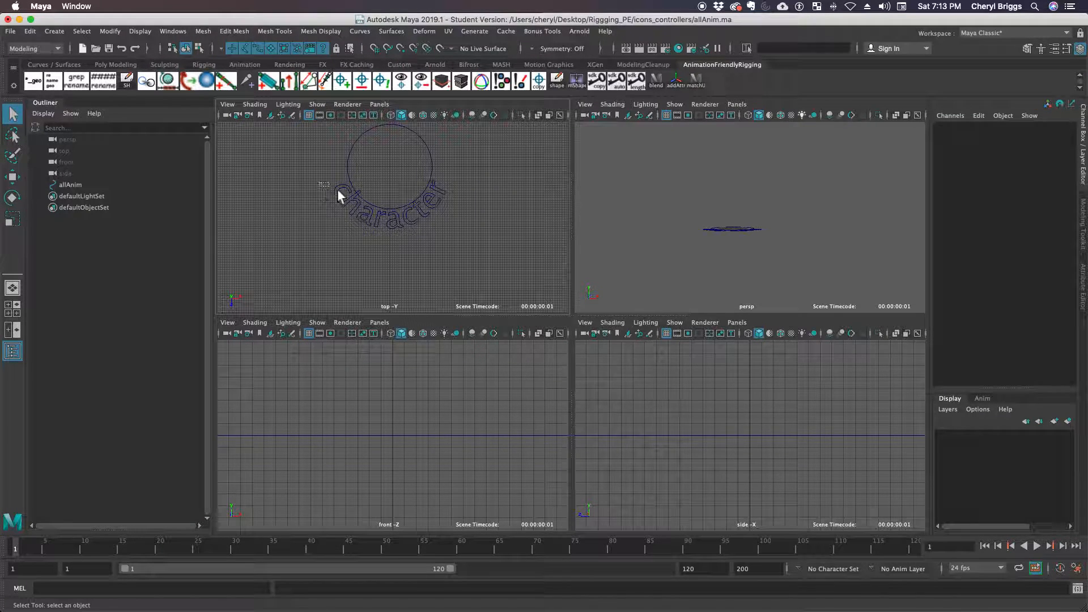
left_click(137, 185)
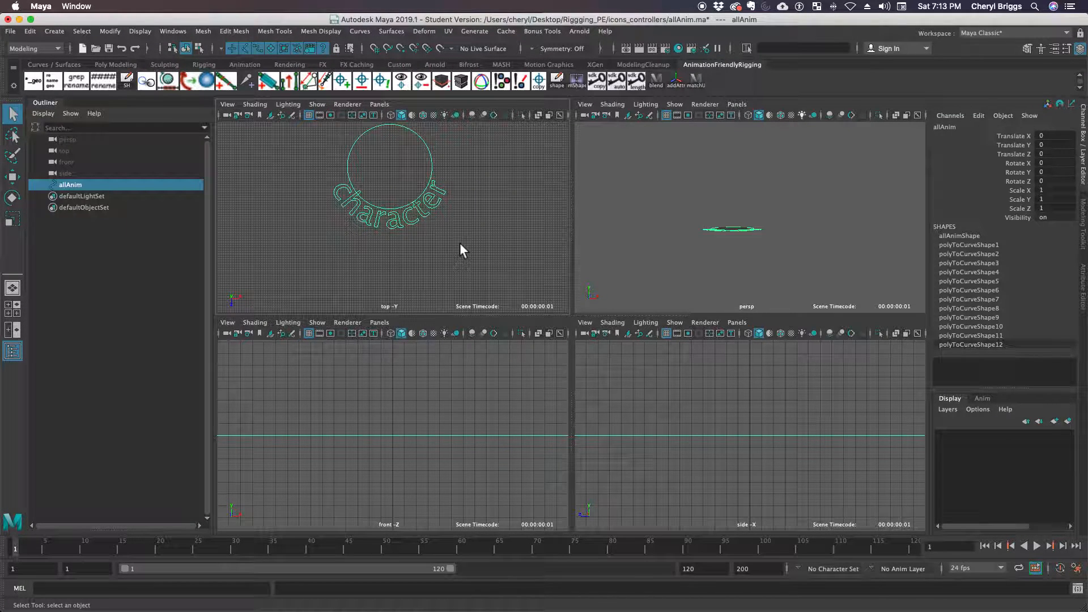
key("f")
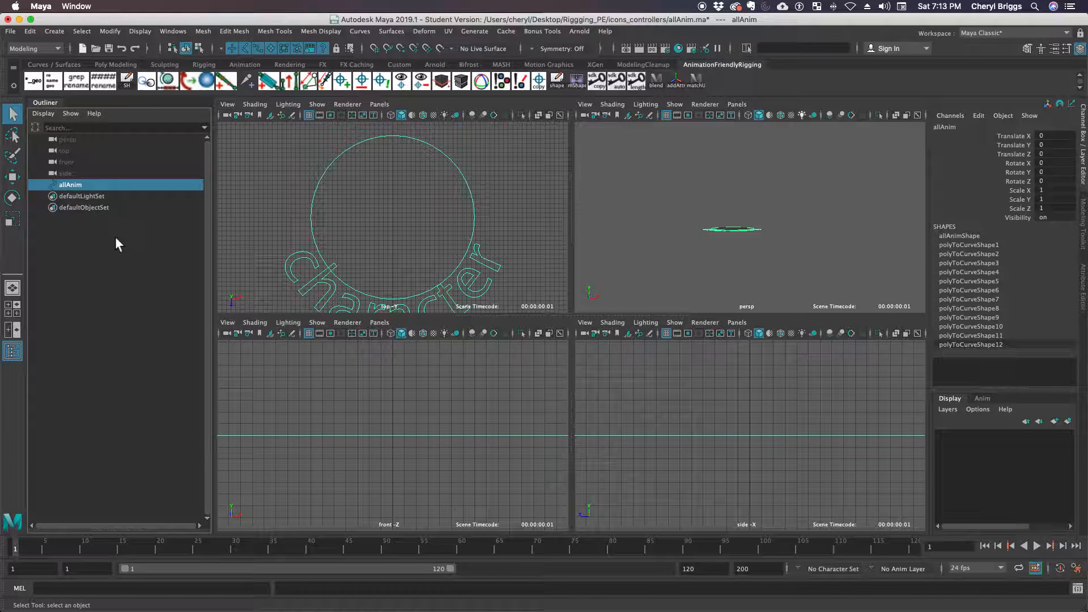
Step: Open the allAnim_name.ma scene and expand the ScalePositionGroup in the Outliner
left_click(15, 34)
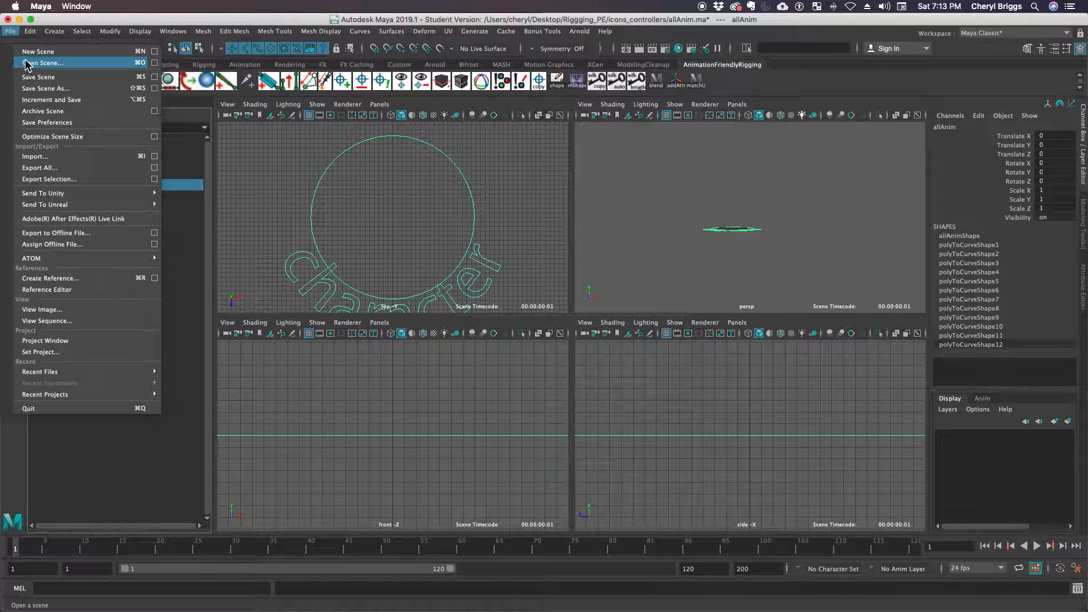
left_click(25, 63)
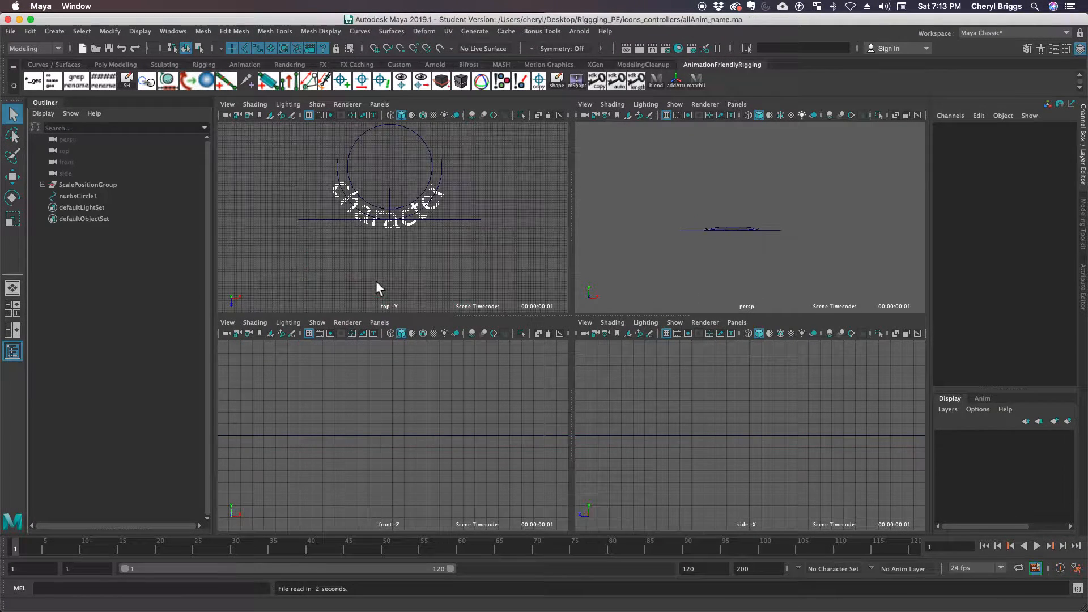
left_click(64, 187)
left_click(44, 186)
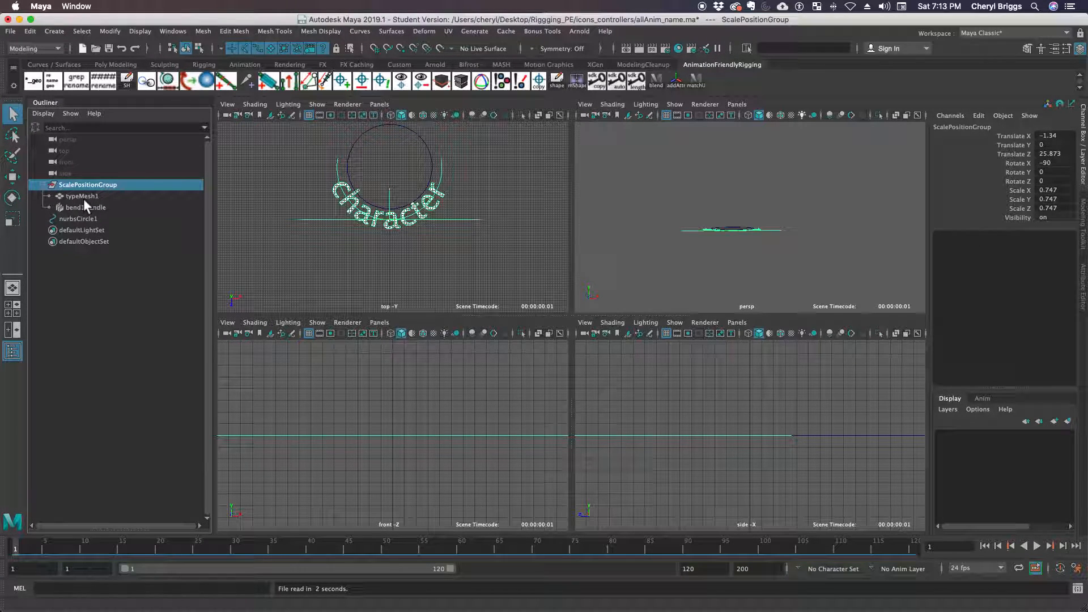
Step: Examine the editable setup's typeMesh1, bend1Handle and nurbsCircle1, including how they look from above in the perspective view
left_click(83, 197)
left_click(83, 208)
left_click(83, 198)
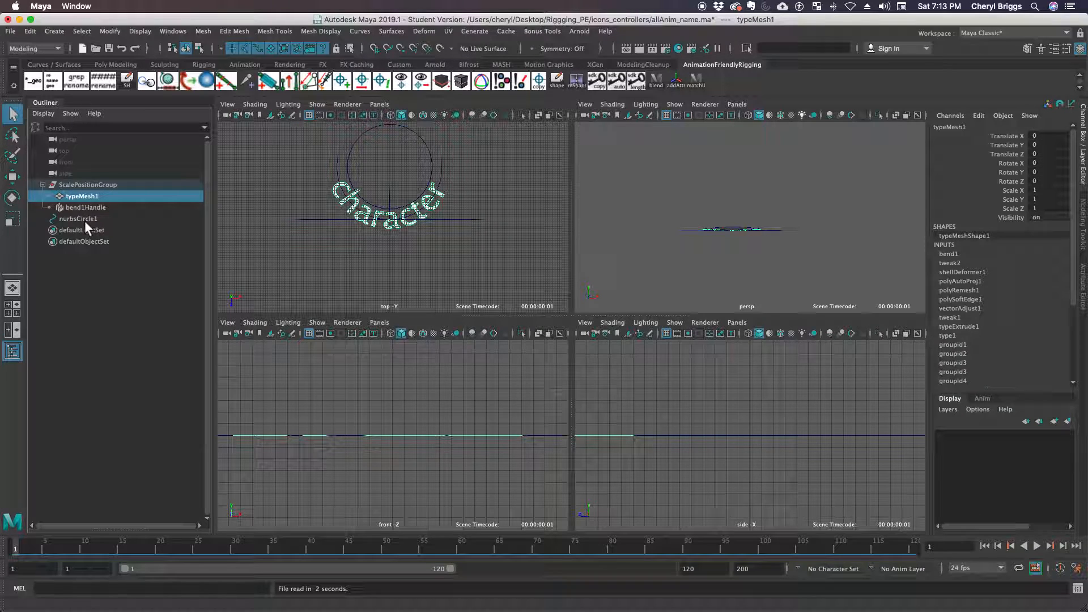
left_click(84, 220)
left_click_drag(696, 305, 714, 249, "alt")
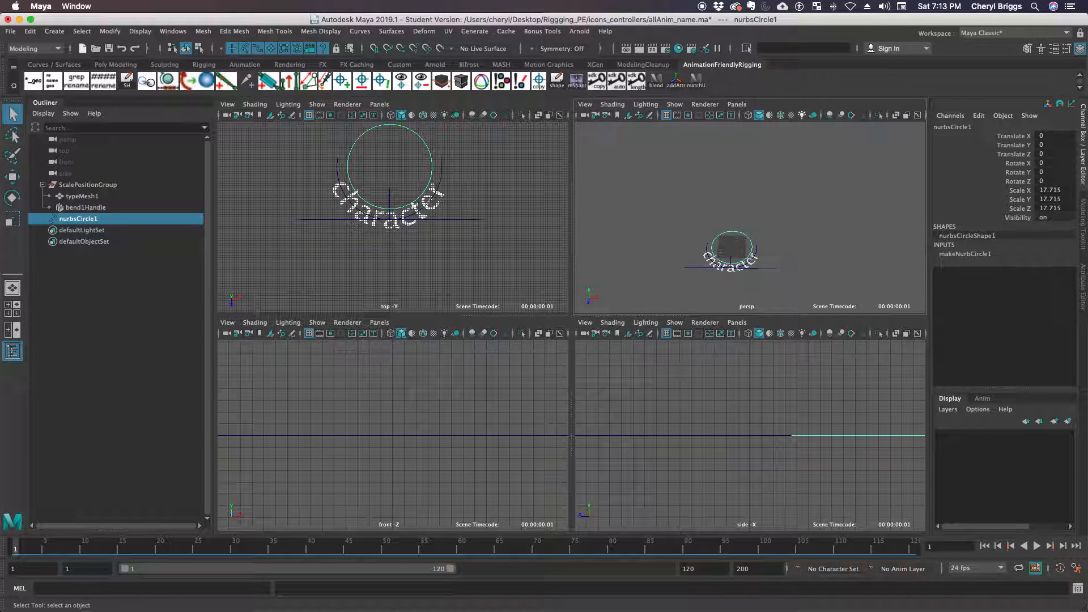
middle_click_drag(79, 219, 69, 210)
left_click(70, 207)
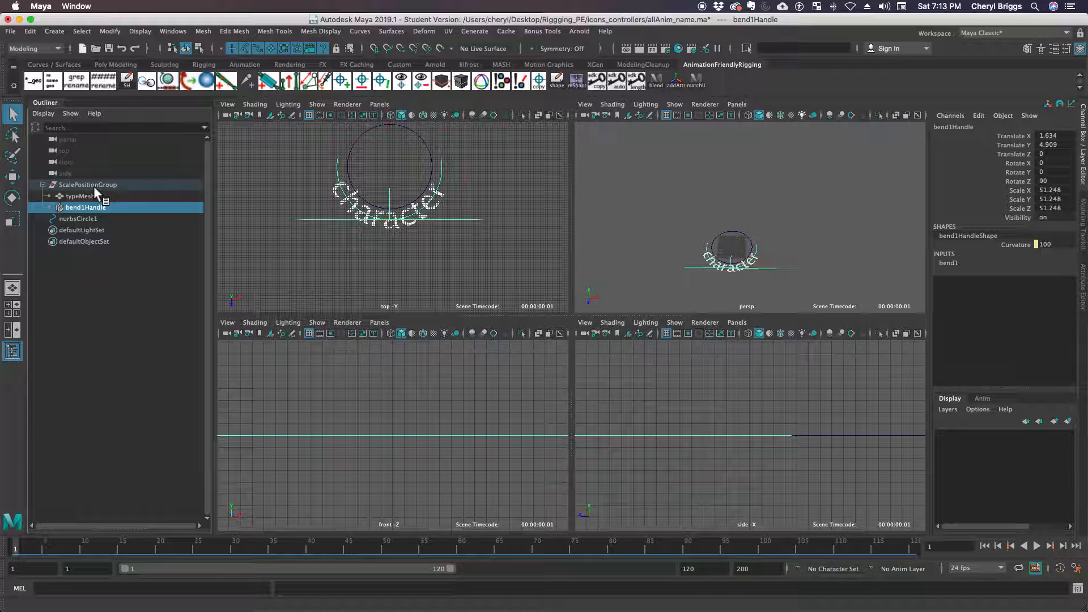
mouse_move(87, 198)
middle_mouse_down()
mouse_move(89, 189)
mouse_move(86, 200)
middle_mouse_up()
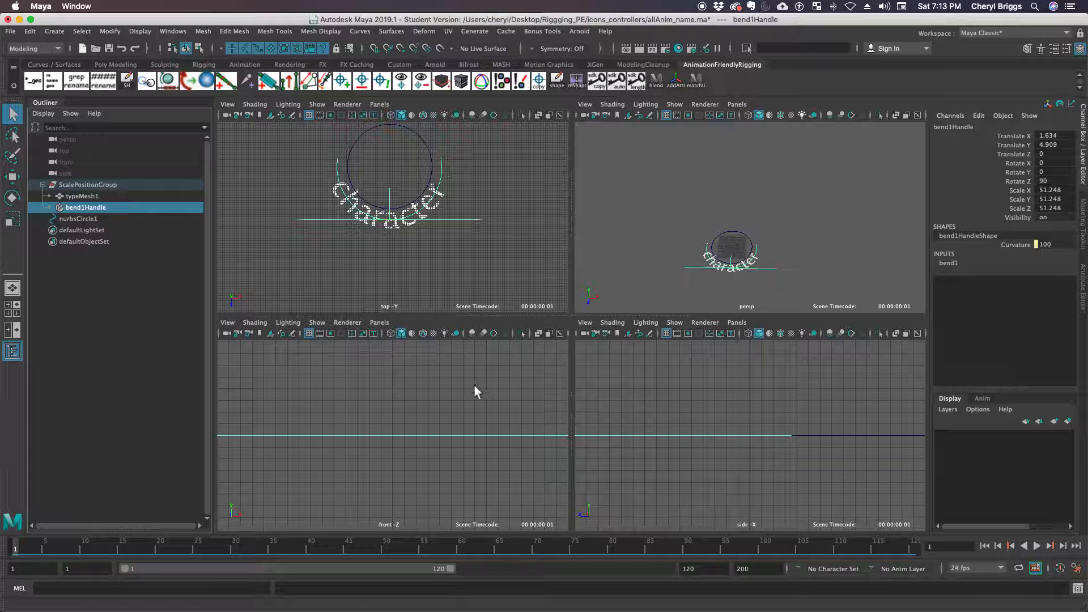
mouse_move(583, 609)
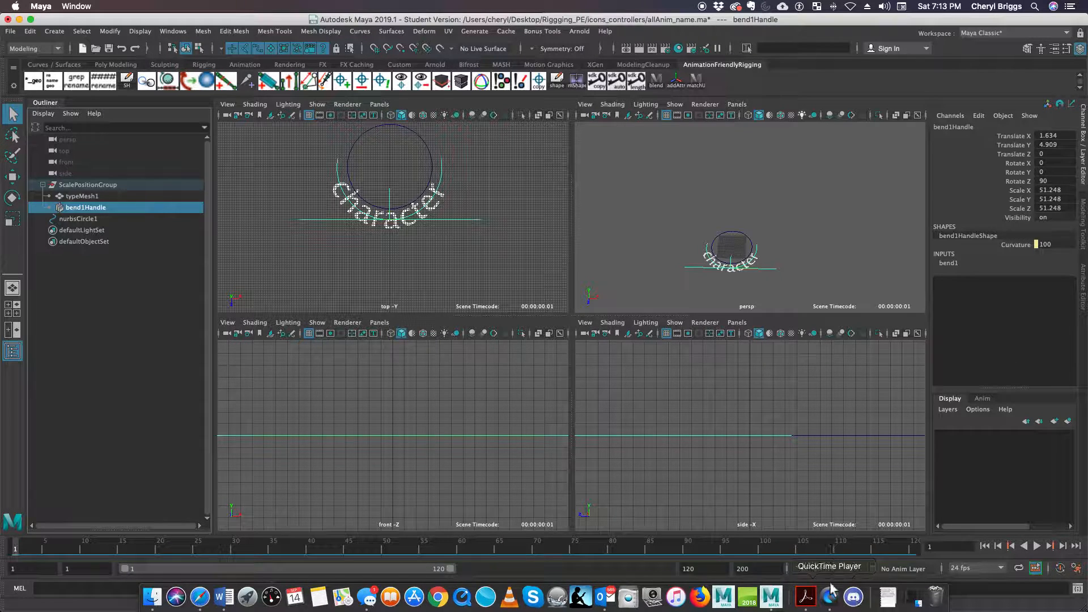